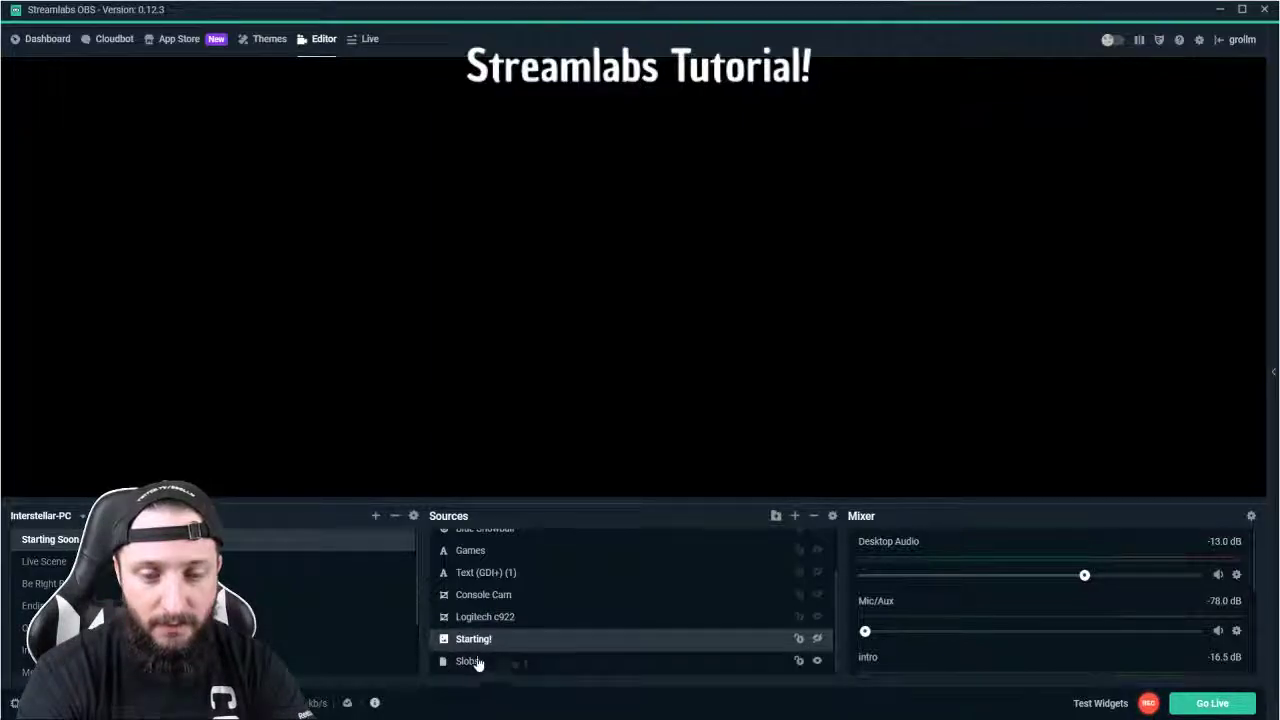
Move the Starting! image source below Slobs in the Starting Soon scene's source order.
drag(478, 640, 488, 672)
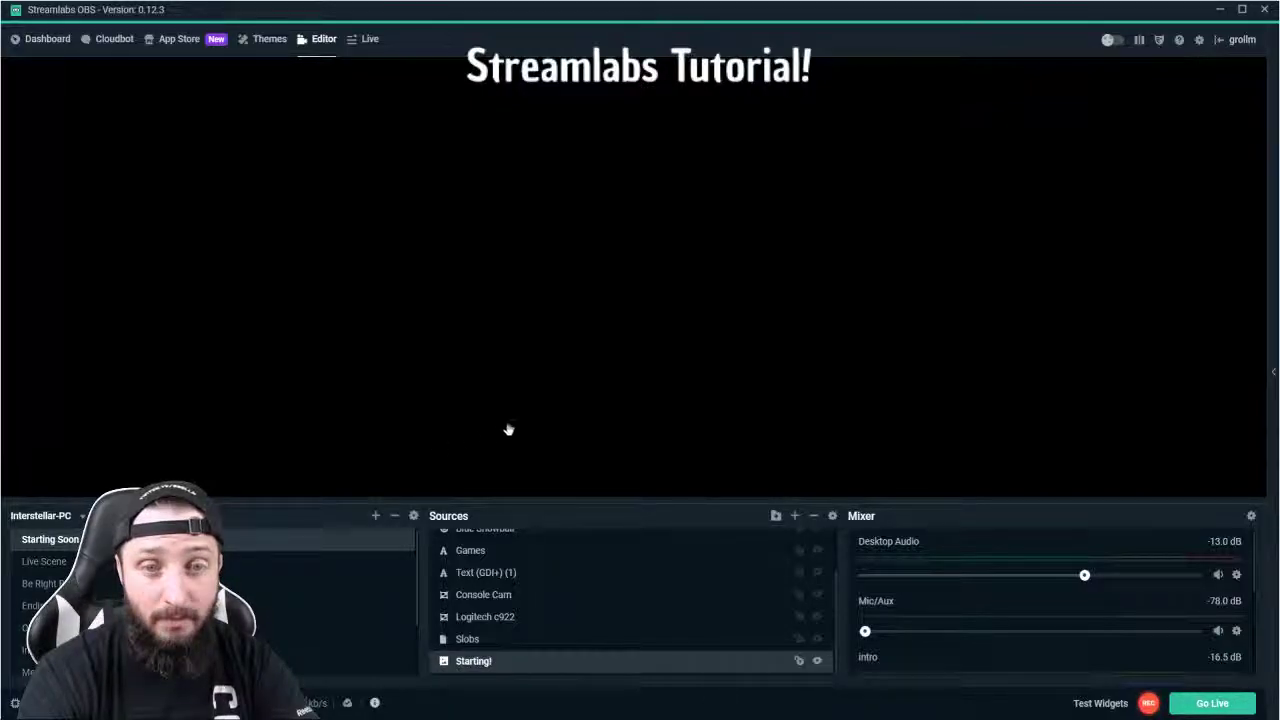
Filter the scene themes to those including Live, Be Right Back and Stream Starting scenes, and open the Star Sailing theme's details.
click(262, 39)
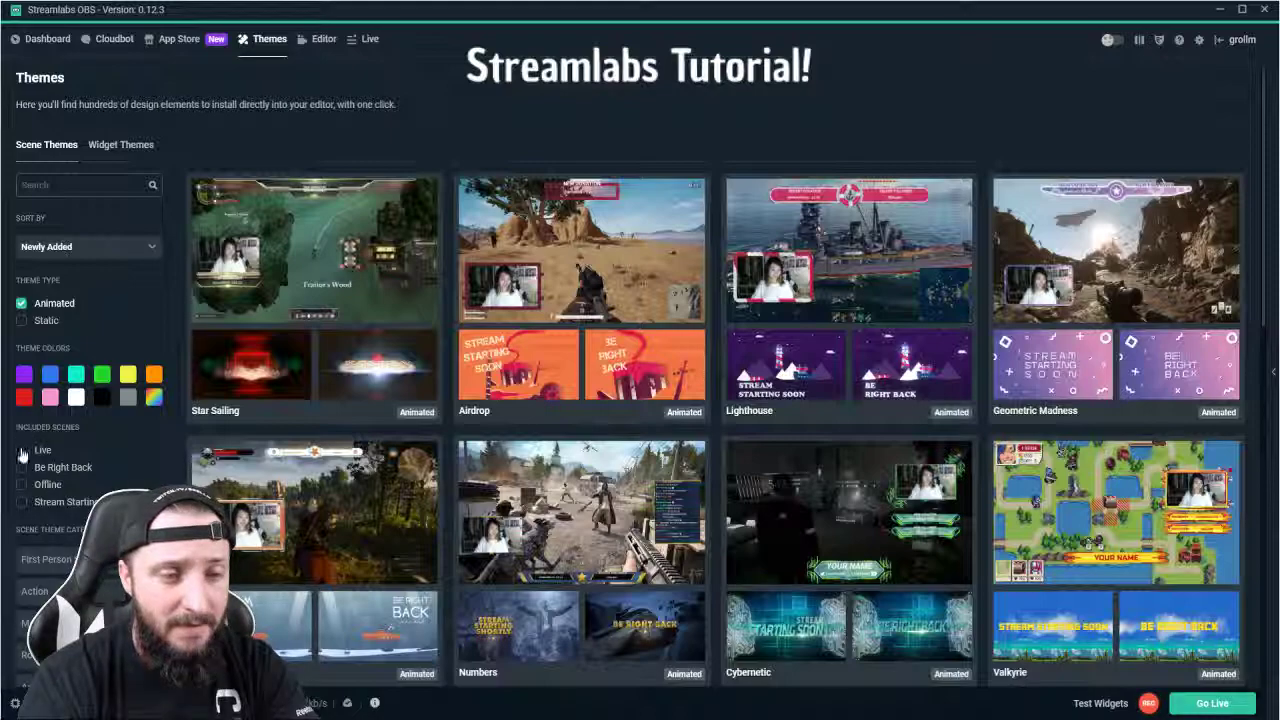
click(22, 451)
click(22, 467)
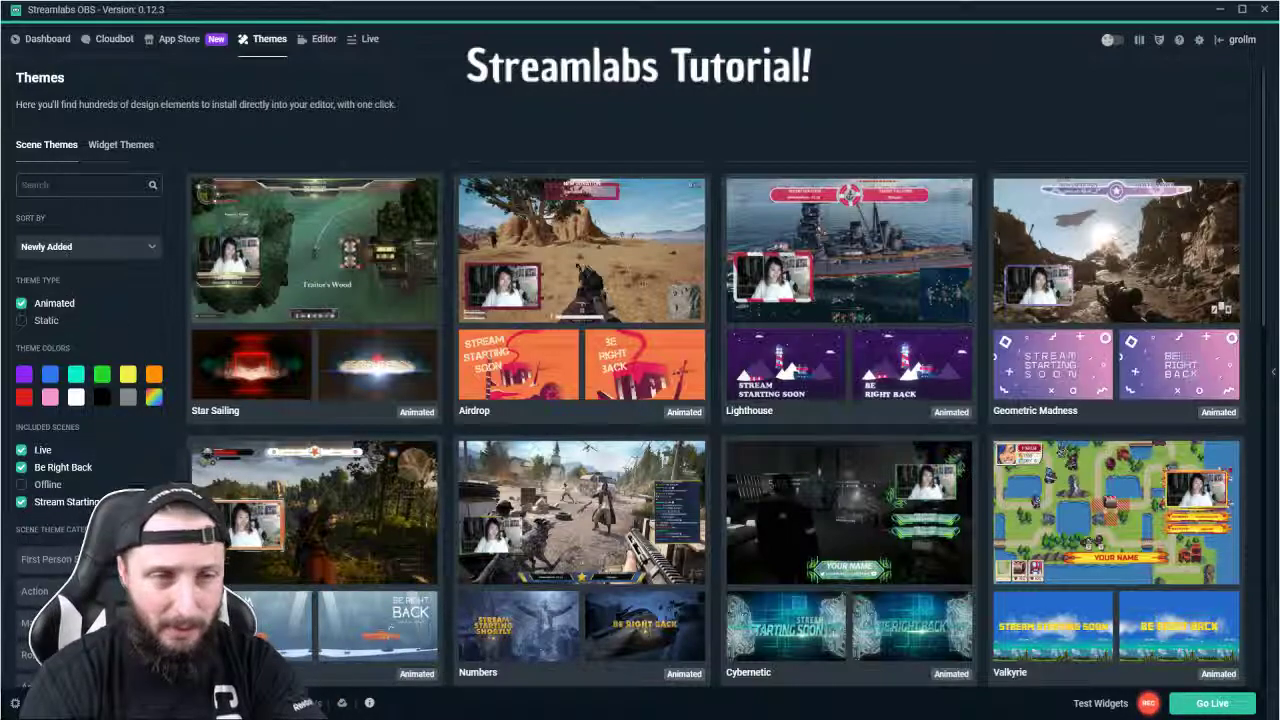
click(321, 219)
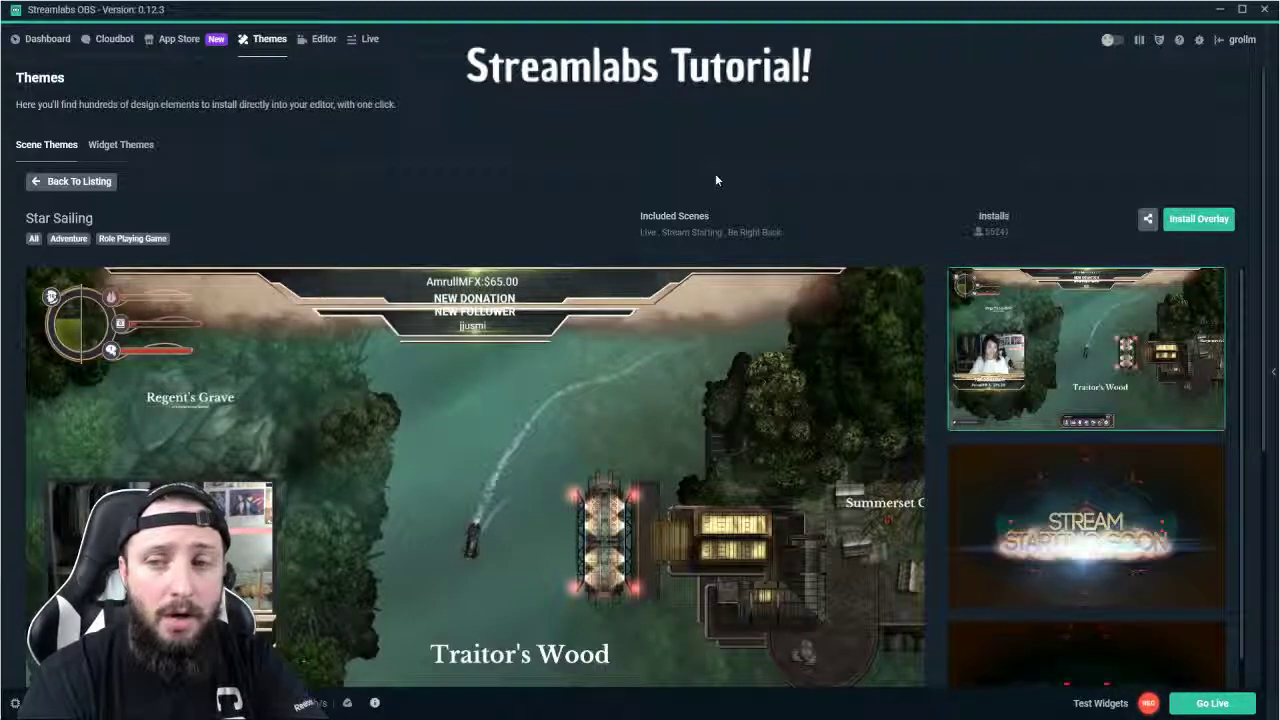
Return to the scene editor and switch the scene collection to Star Sailing.
click(323, 39)
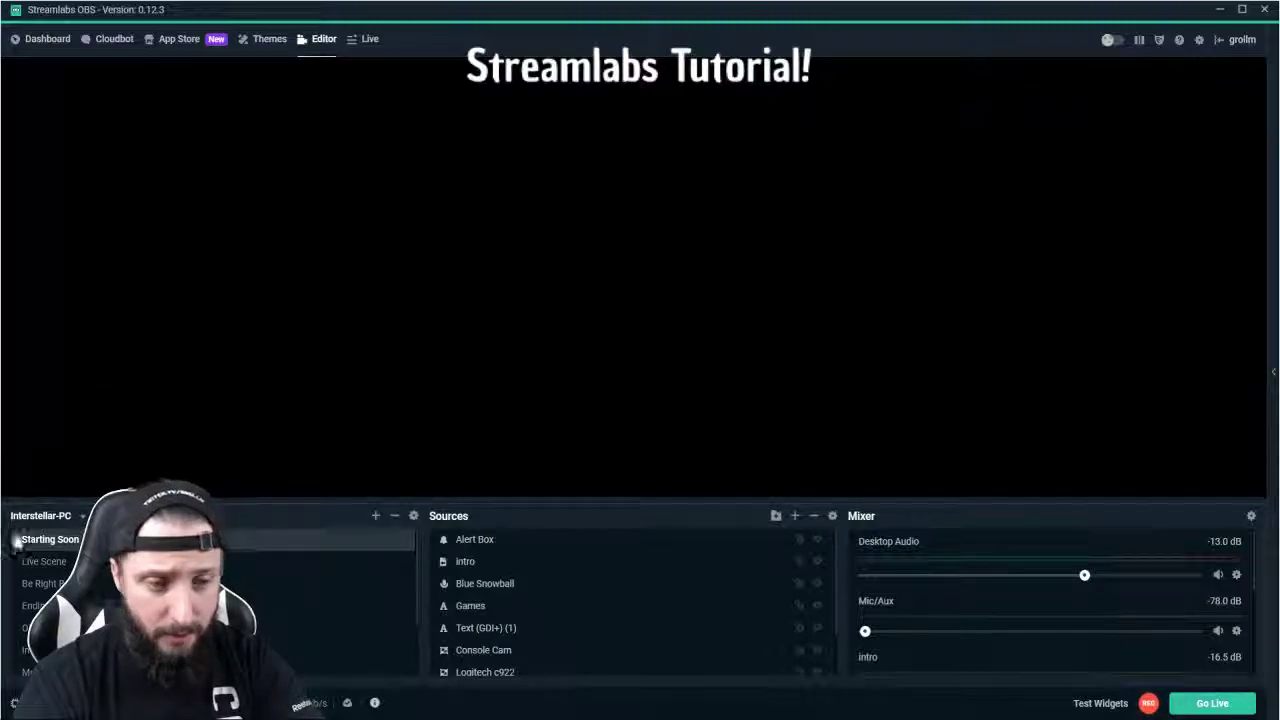
click(82, 515)
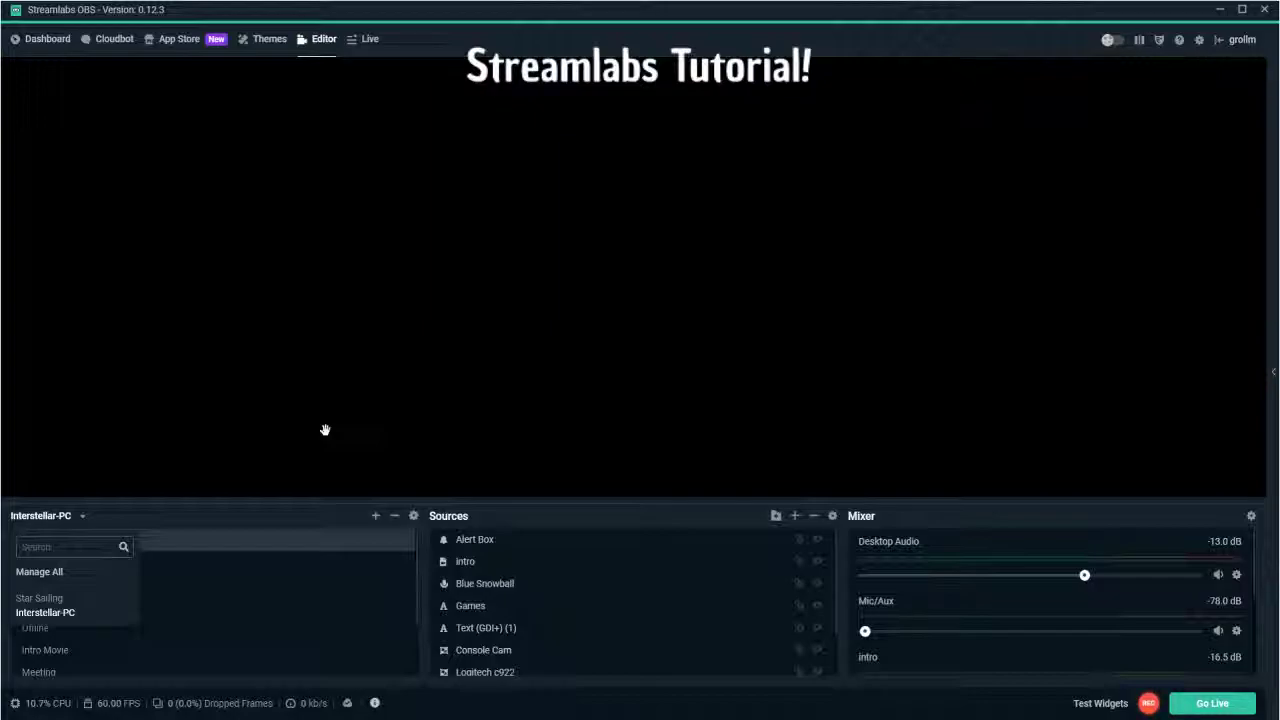
click(37, 599)
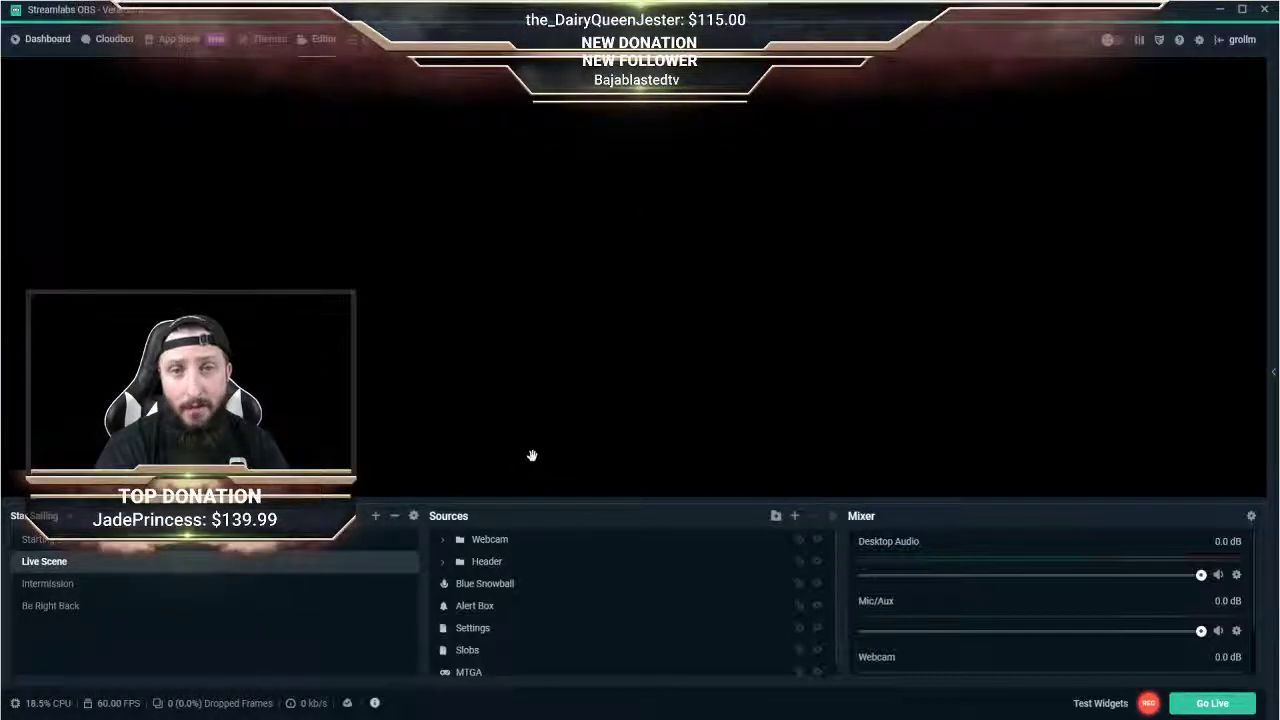
Expand the Header folder in the Live Scene and examine its New Follower and New Donation labels and text sources.
scroll(502, 593, down, 1)
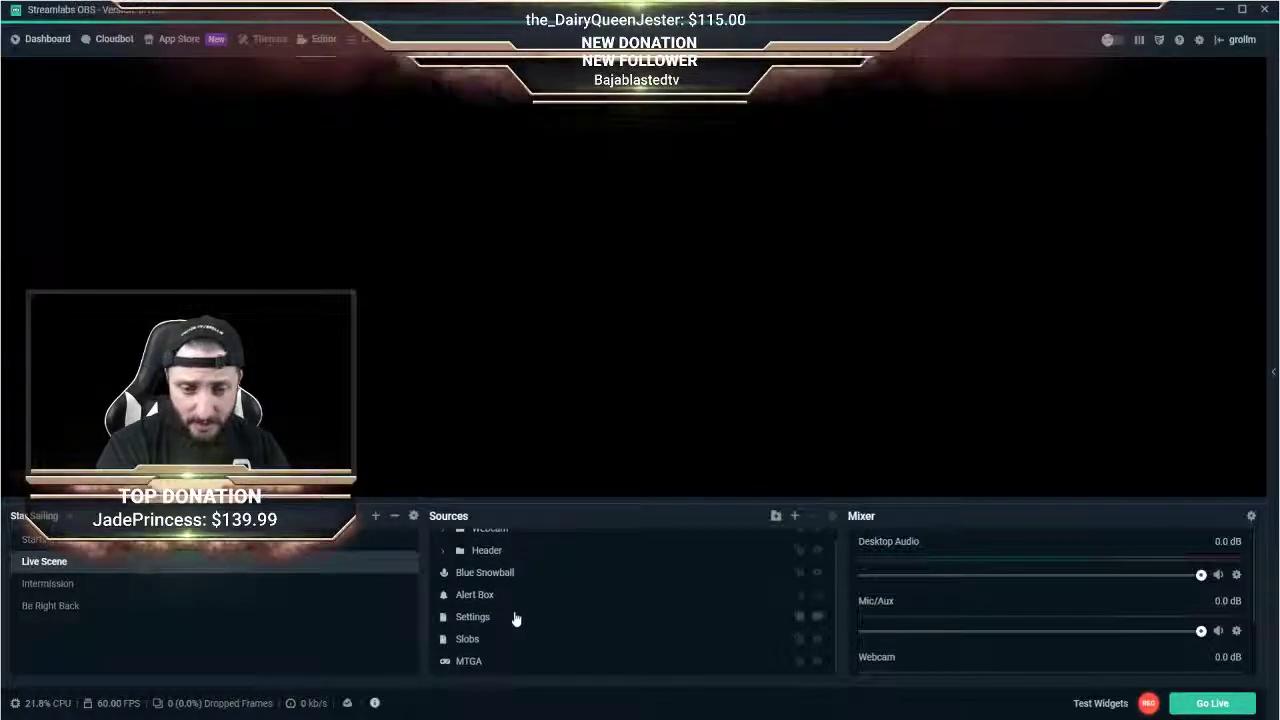
scroll(510, 605, up, 1)
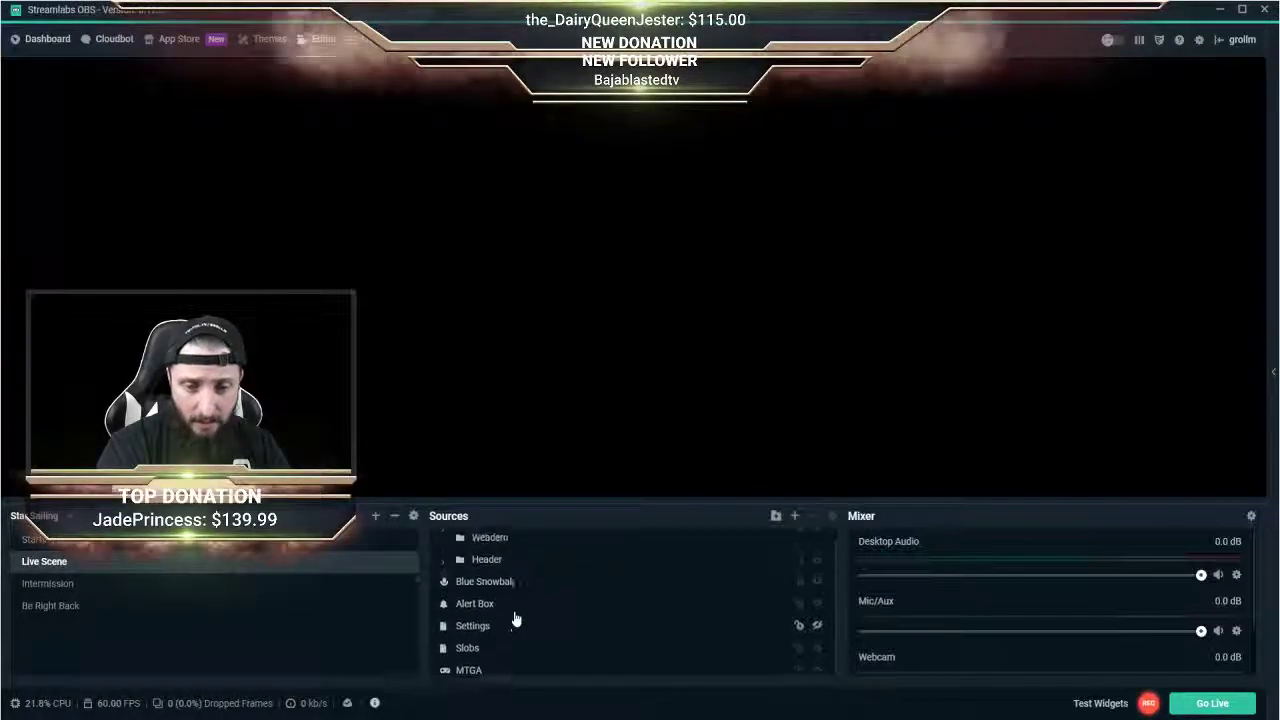
click(443, 562)
scroll(520, 620, down, 3)
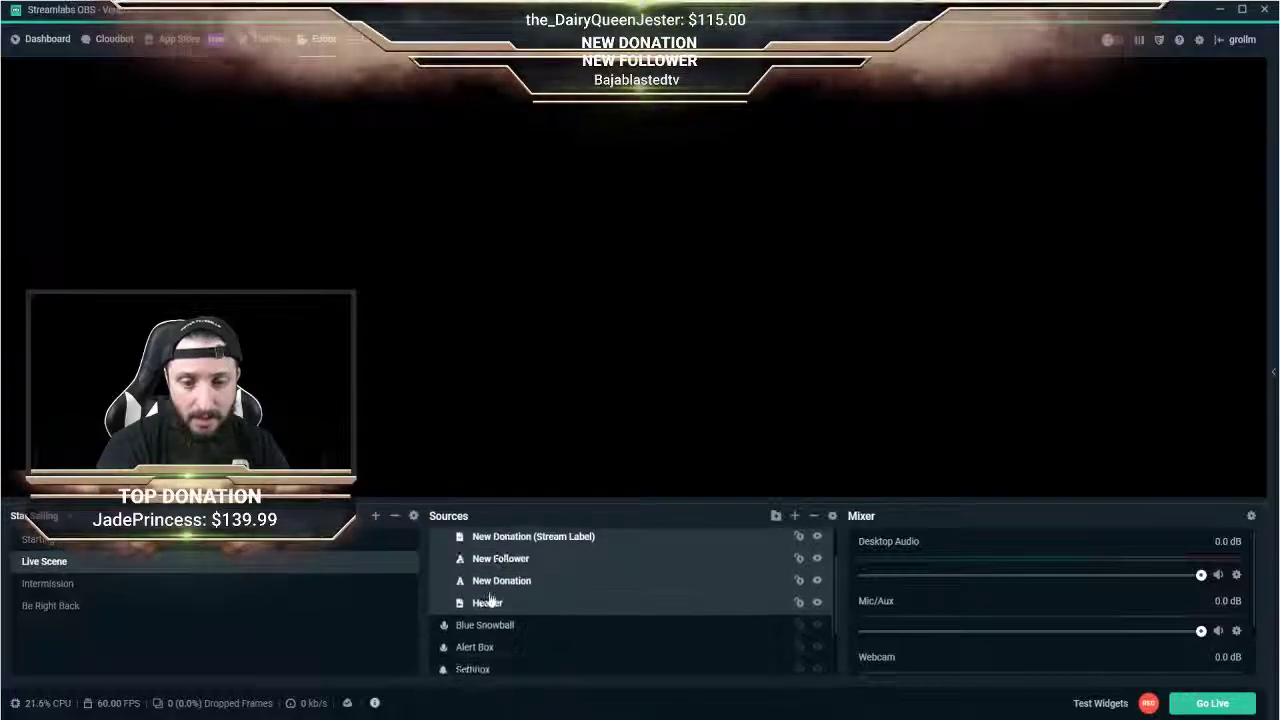
scroll(490, 600, up, 3)
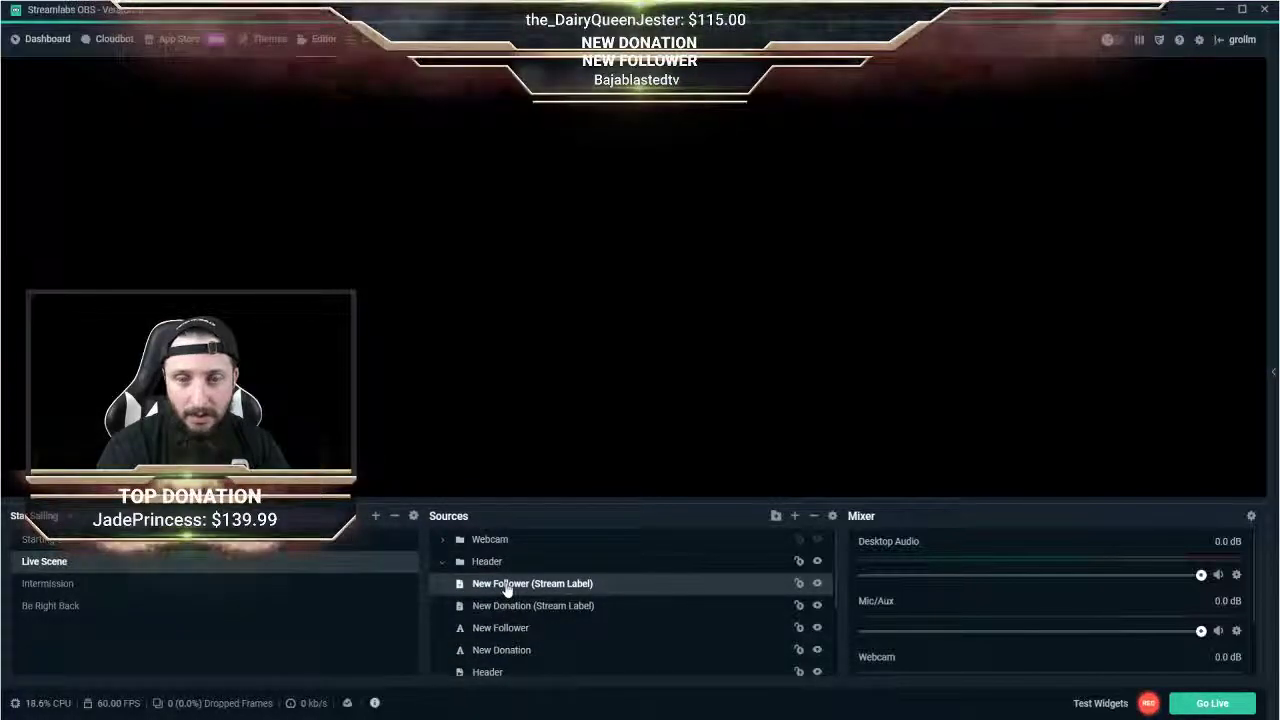
click(507, 586)
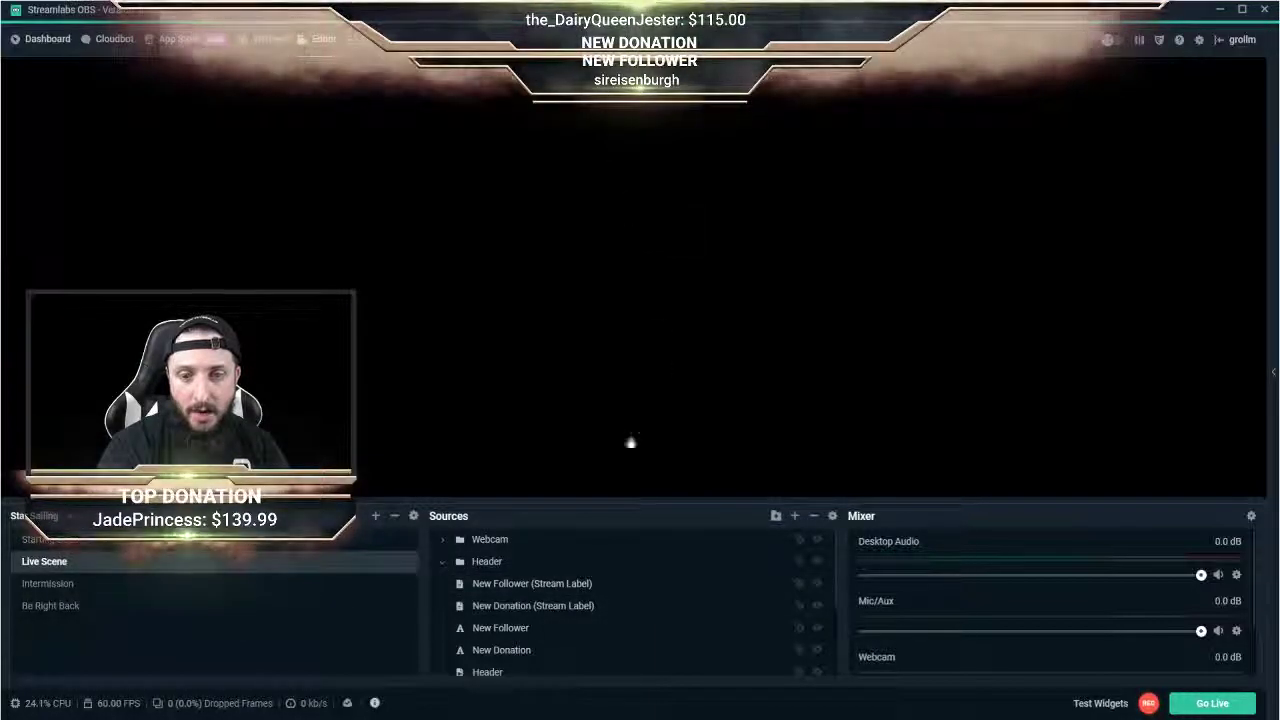
click(513, 632)
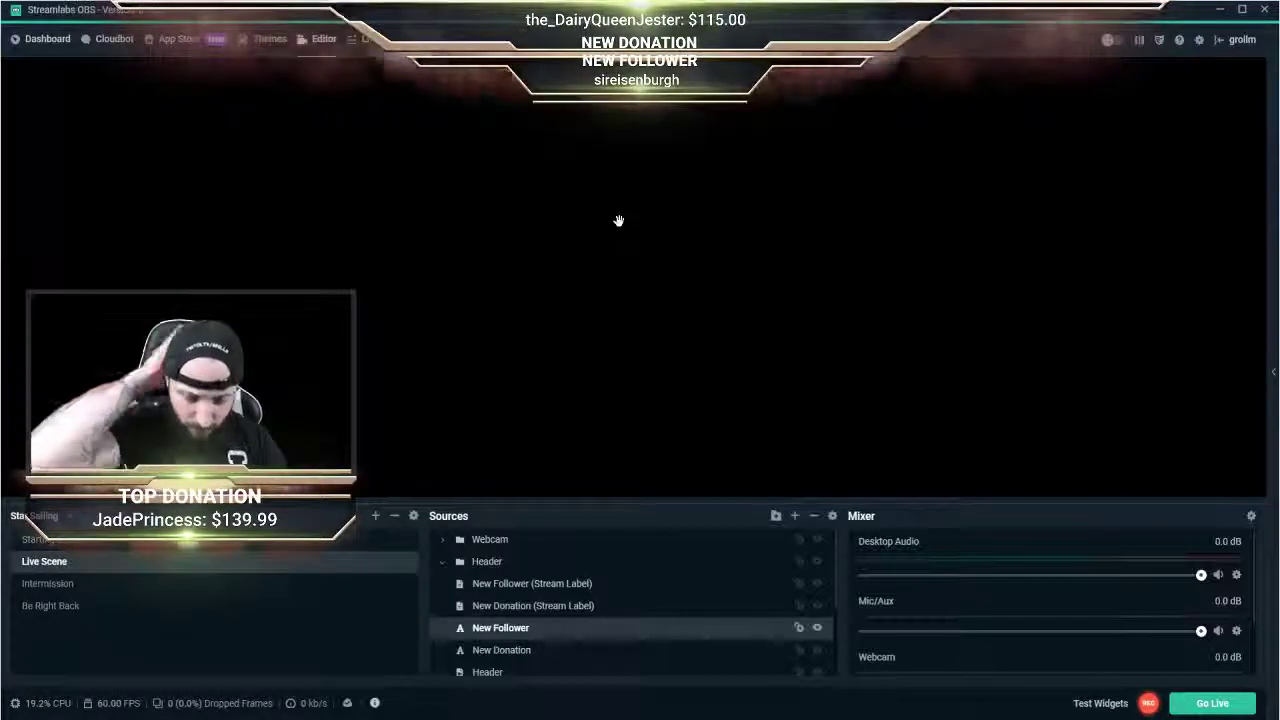
click(694, 240)
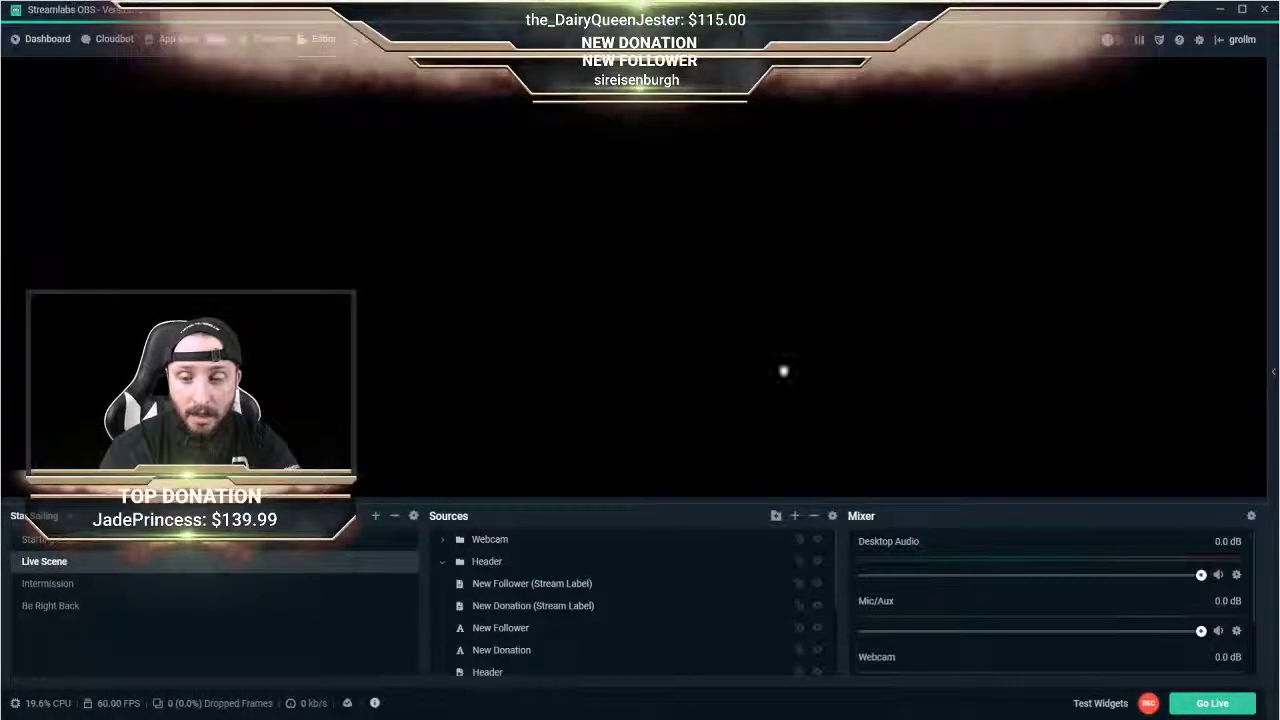
Add a game capture source named MTGa to the Live Scene.
click(1221, 14)
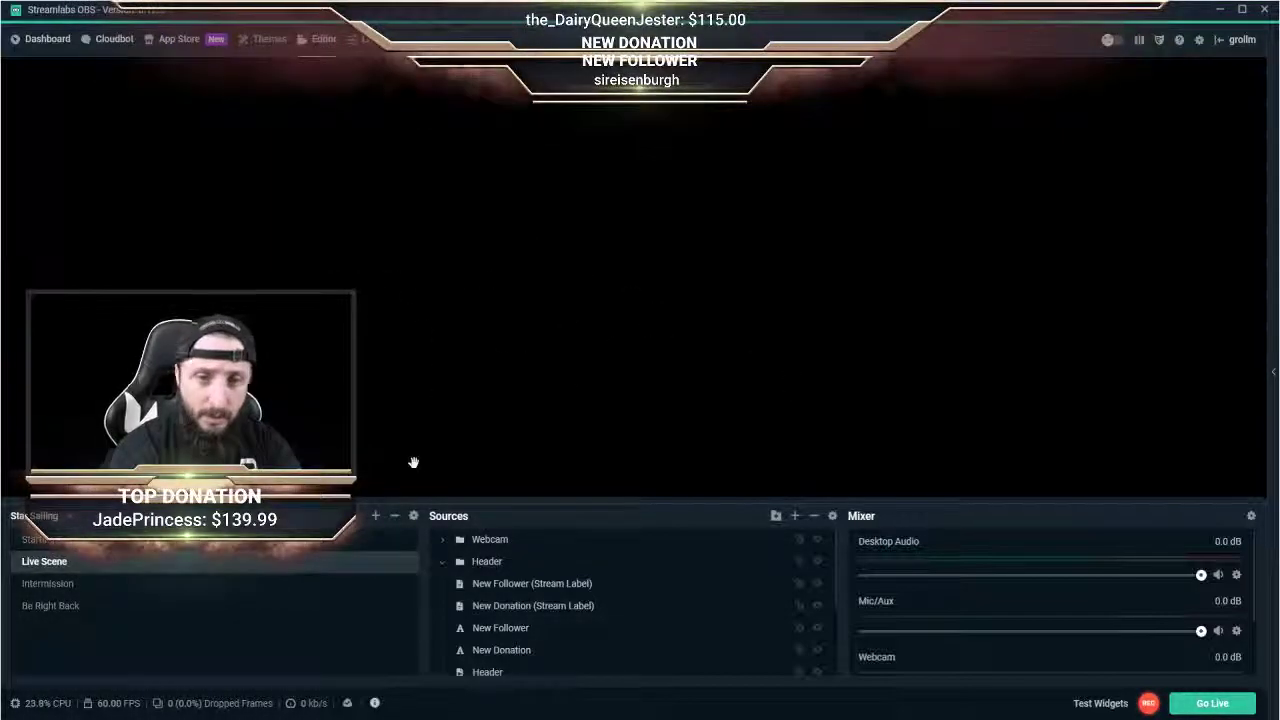
click(784, 304)
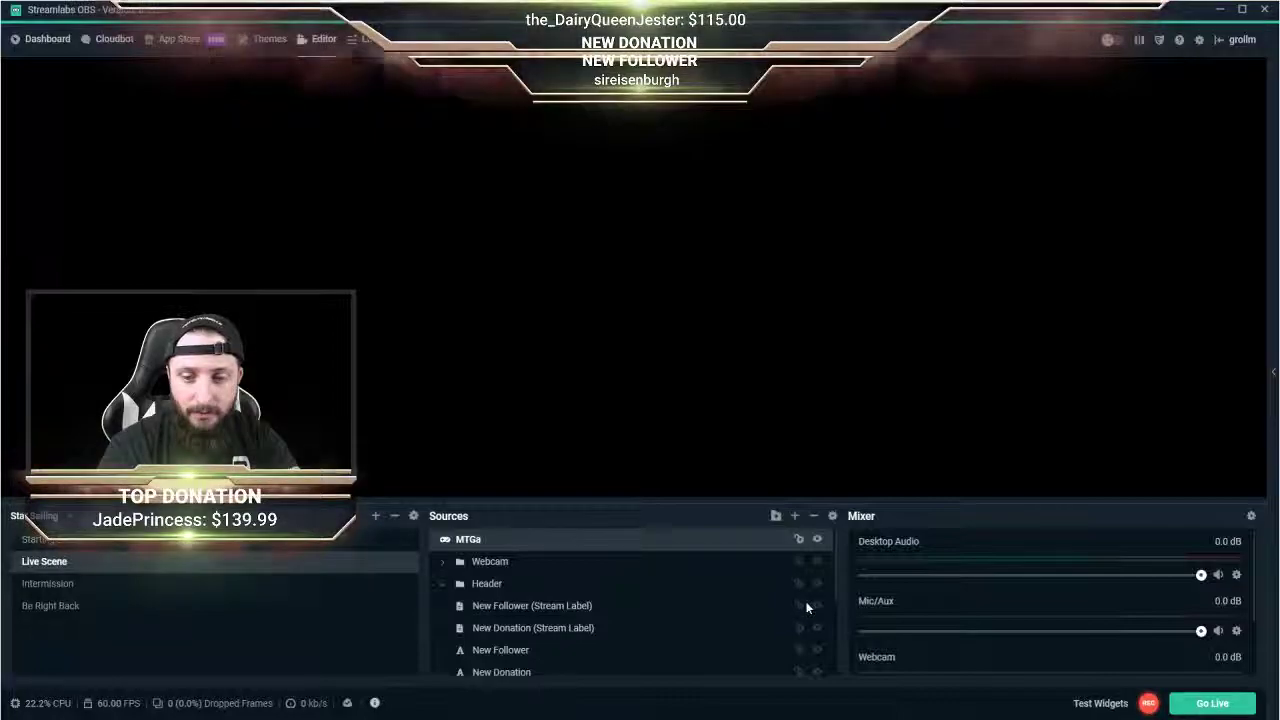
Remove the old MTGA source and move the new MTGa source between Settings and Slobs in the Live Scene.
scroll(505, 600, down, 5)
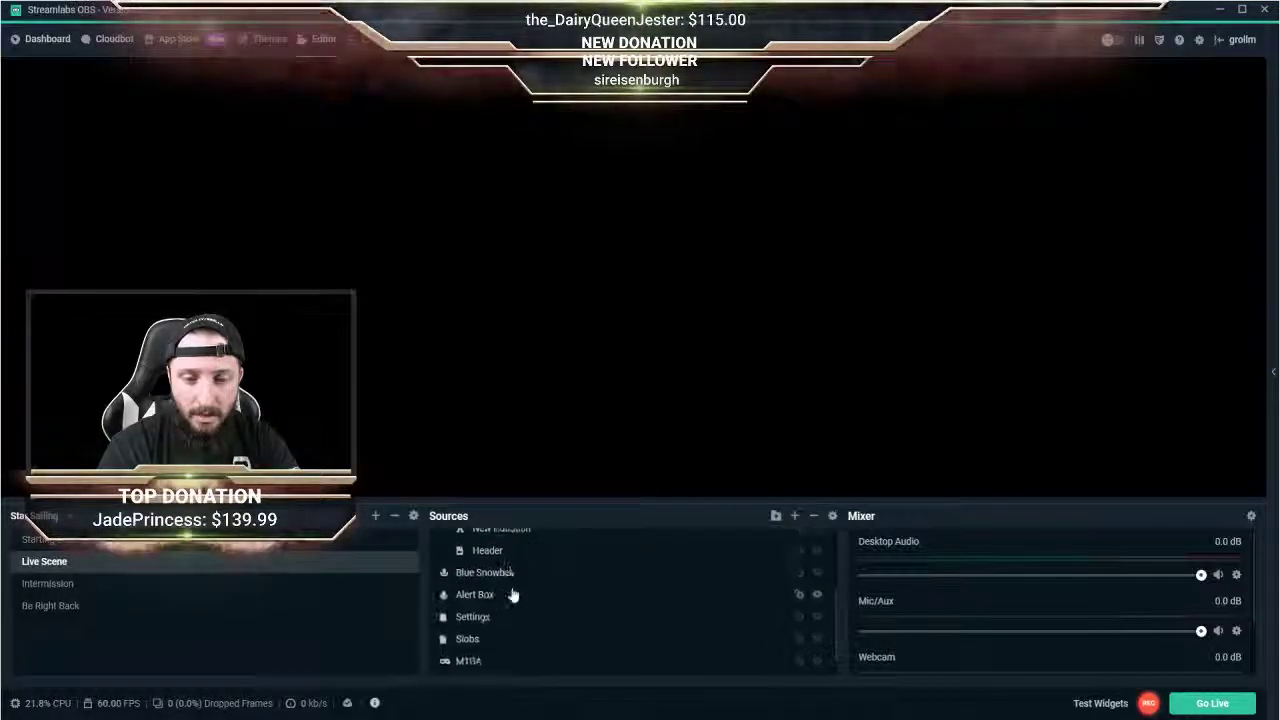
click(470, 662)
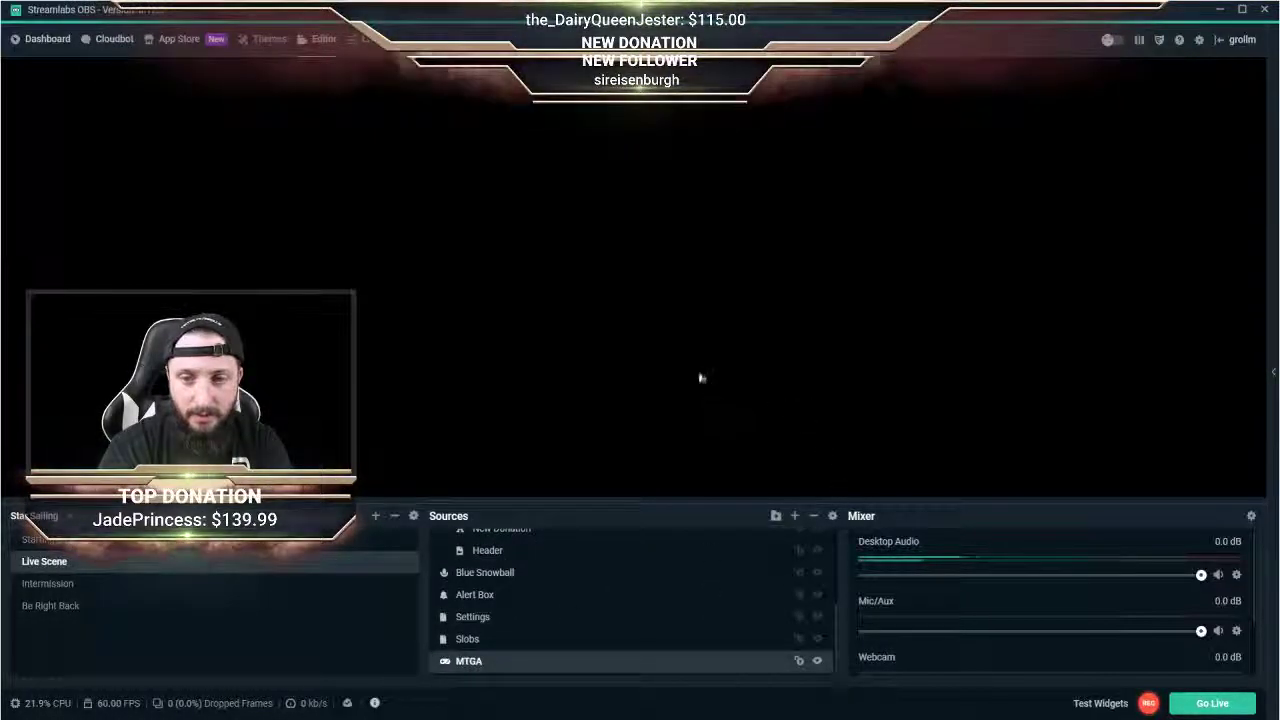
scroll(566, 612, up, 5)
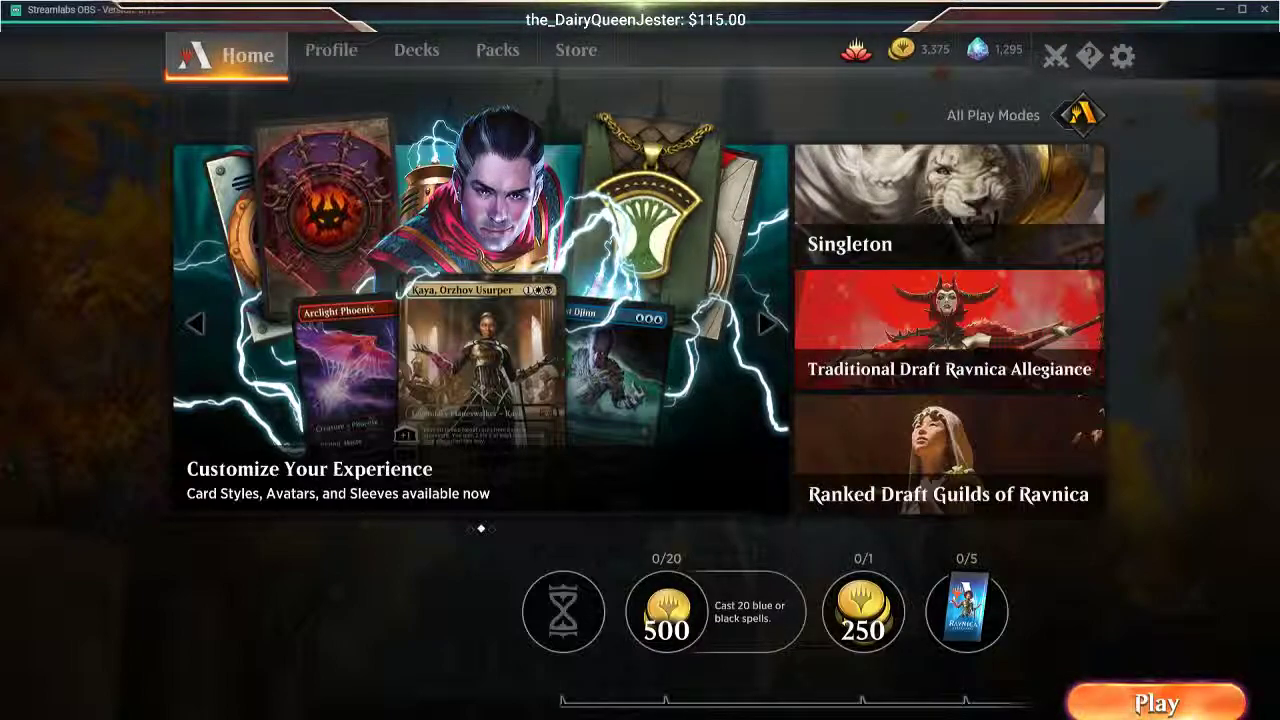
drag(490, 540, 492, 632)
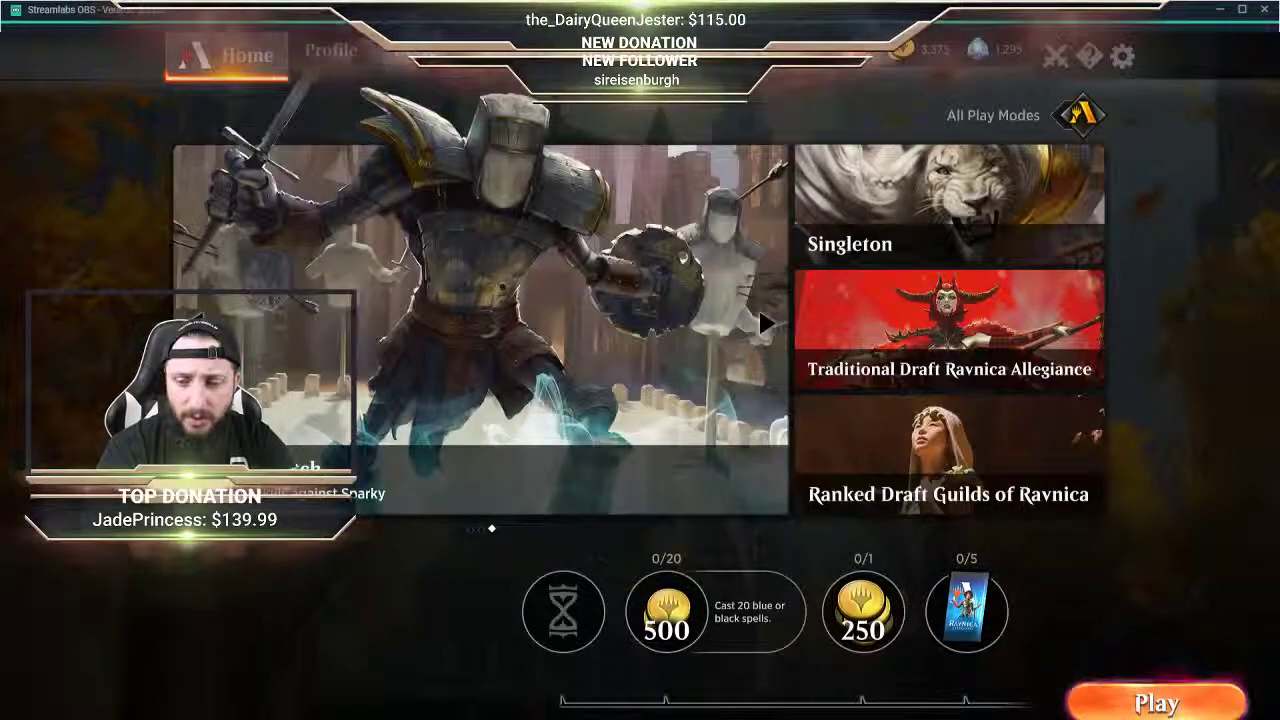
Hide the MTGa source and show the Settings source in the Live Scene.
click(817, 641)
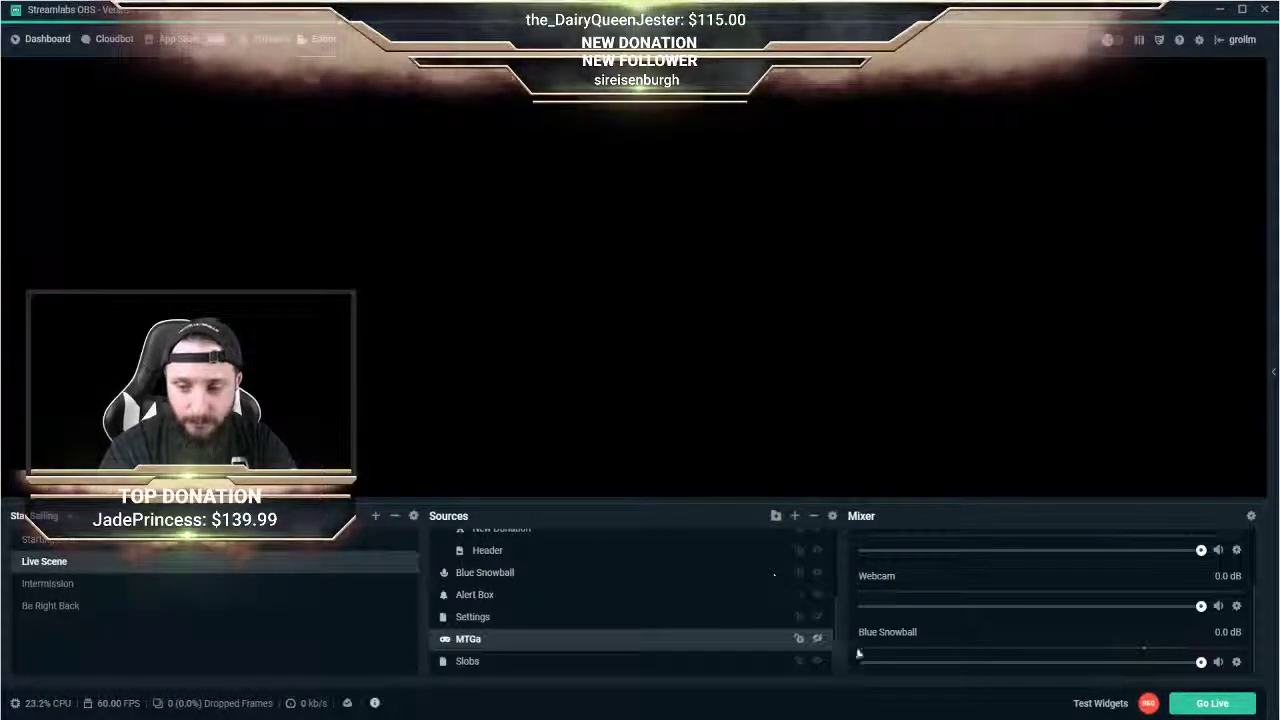
click(817, 617)
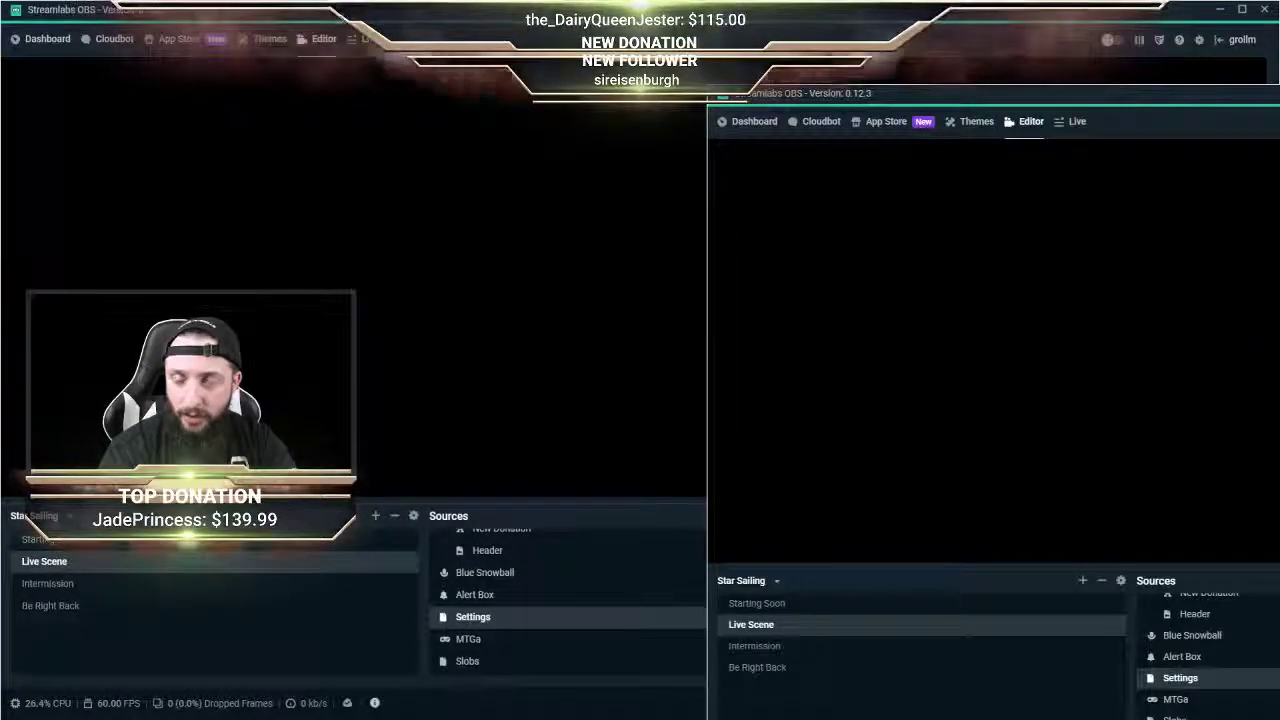
Replace the Settings source with a window capture of the Streamlabs OBS settings window, with cursor capture enabled, and reposition it in the scene.
click(1179, 40)
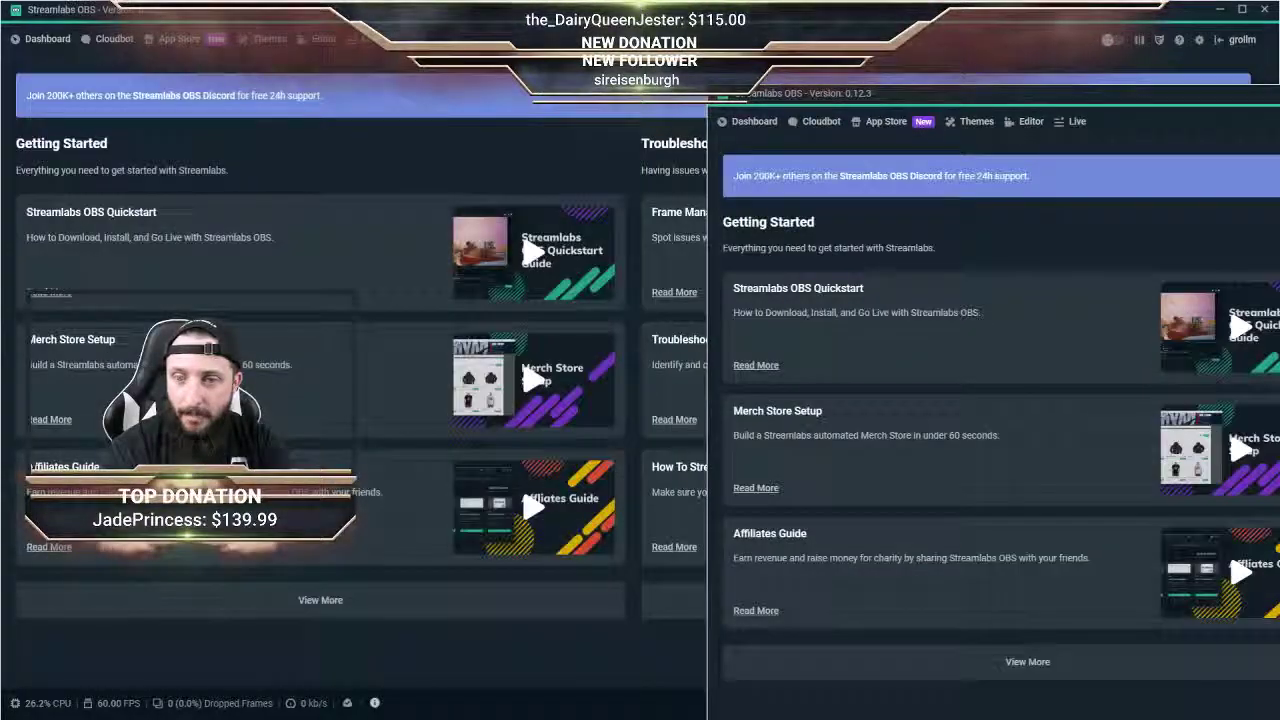
click(323, 39)
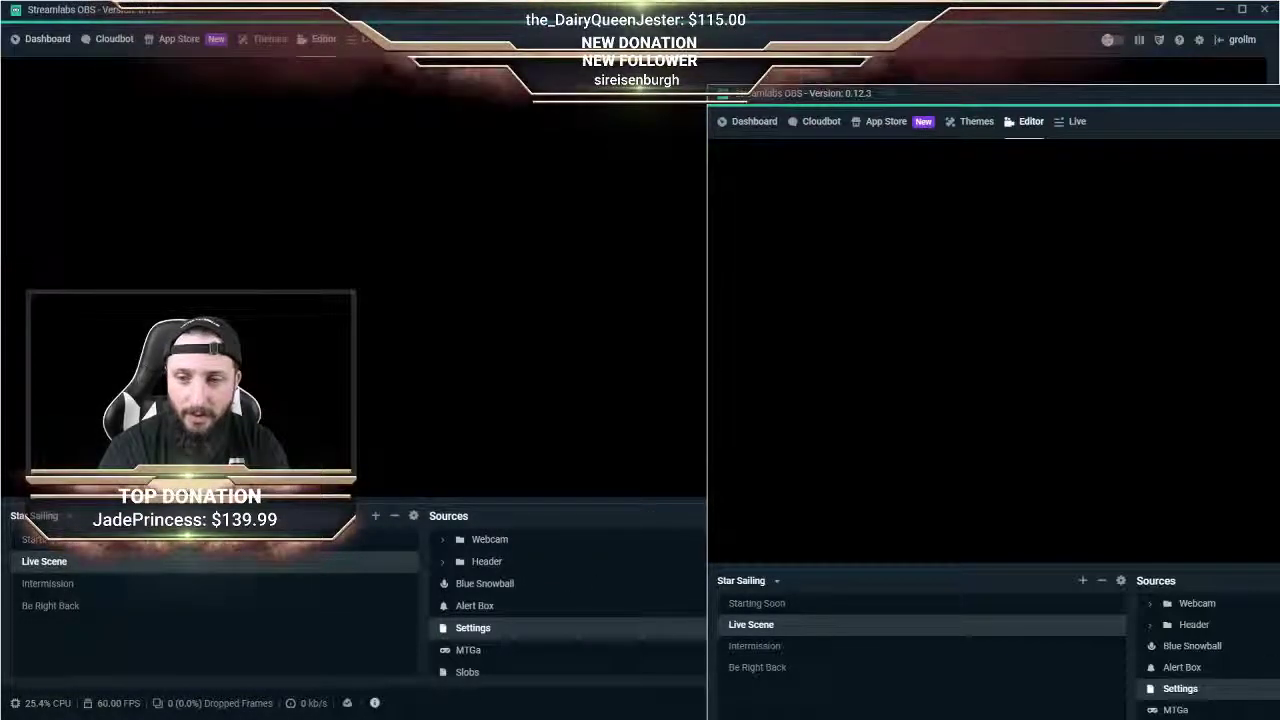
key(Delete)
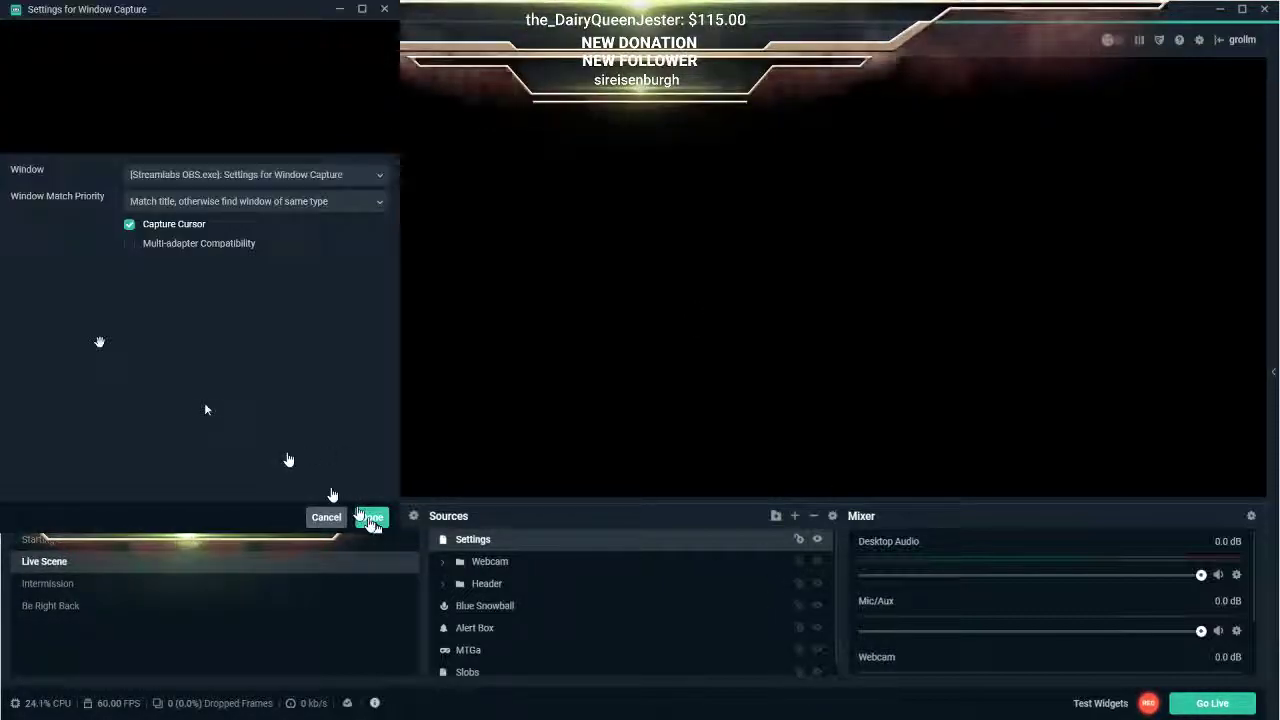
click(371, 517)
drag(1100, 123, 995, 81)
click(1230, 590)
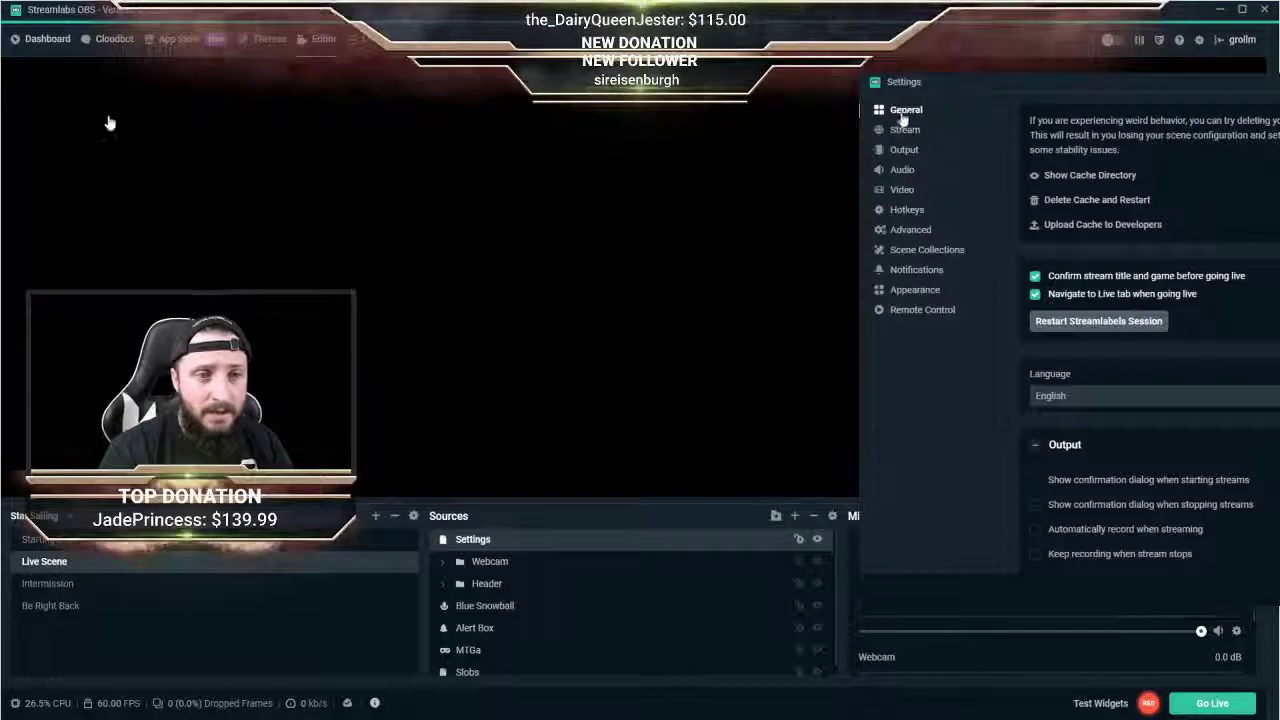
Review the General settings, including the language, output and source alignment snapping options.
scroll(1096, 268, down, 3)
scroll(1095, 245, up, 3)
scroll(1106, 236, down, 3)
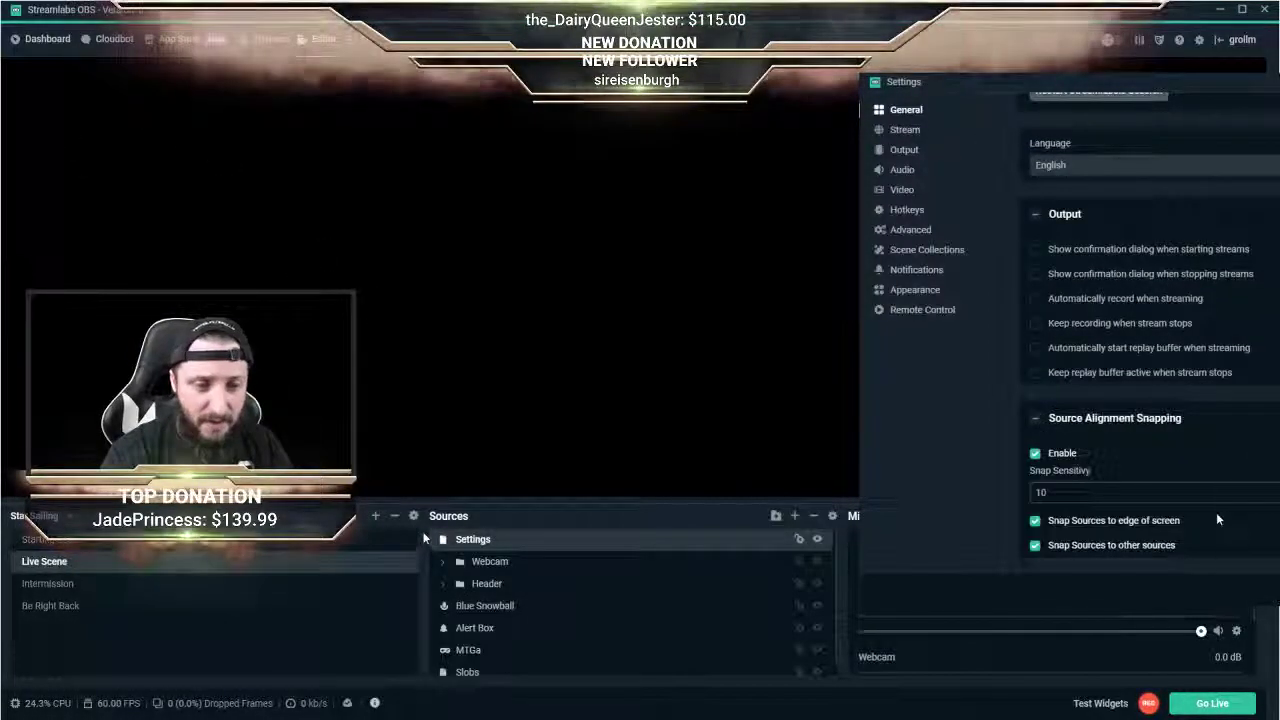
scroll(1216, 512, up, 3)
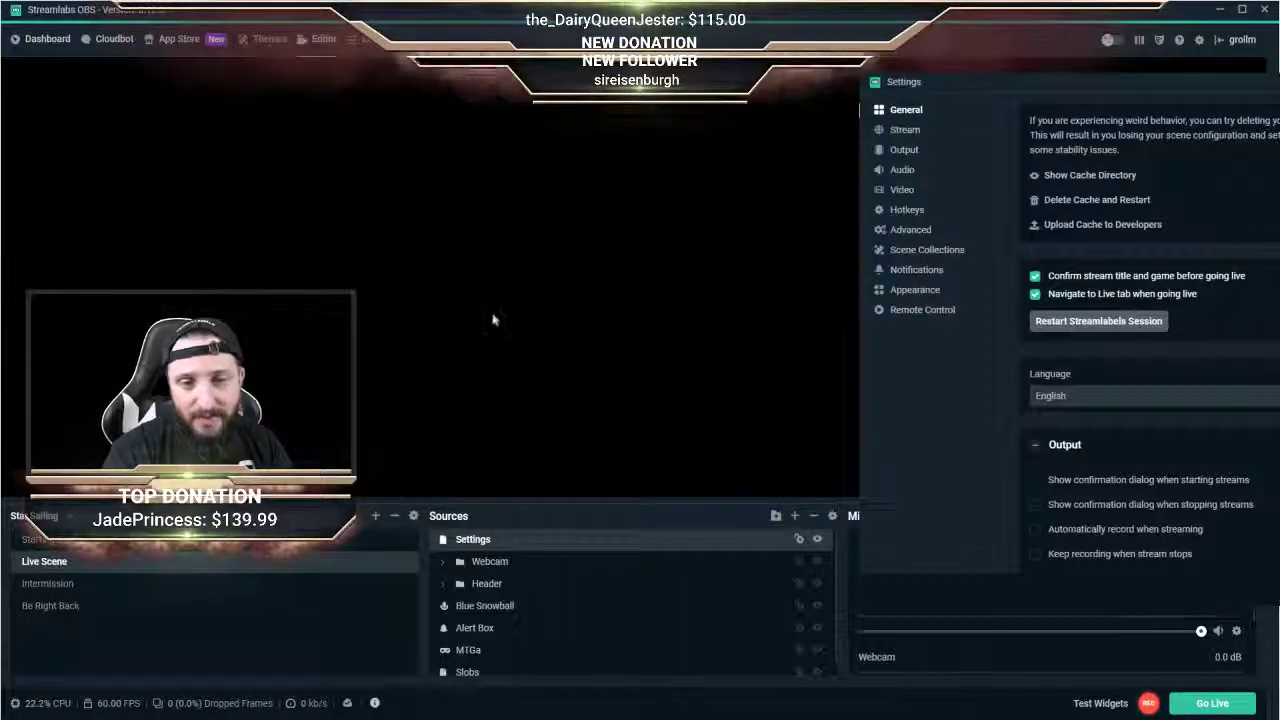
scroll(1155, 338, down, 3)
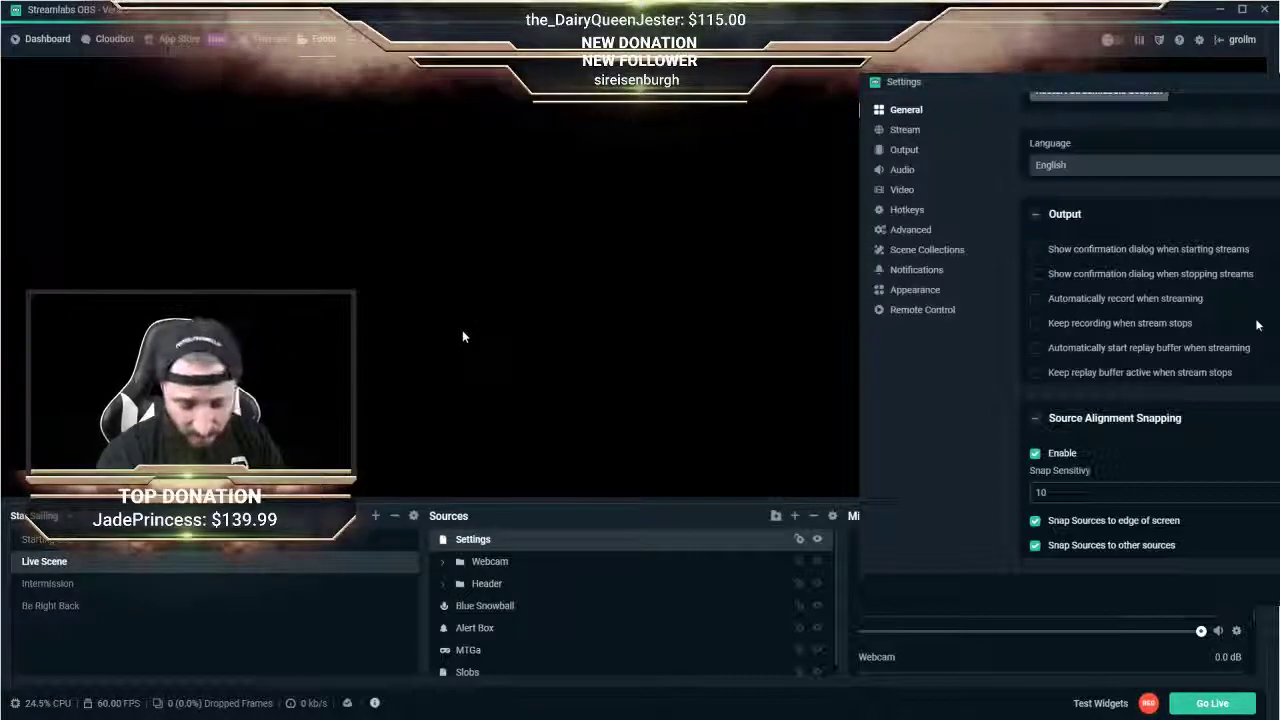
scroll(1257, 324, up, 3)
Open the Stream settings and examine the stream type and service choices, keeping Streaming Services and Twitch.
click(893, 138)
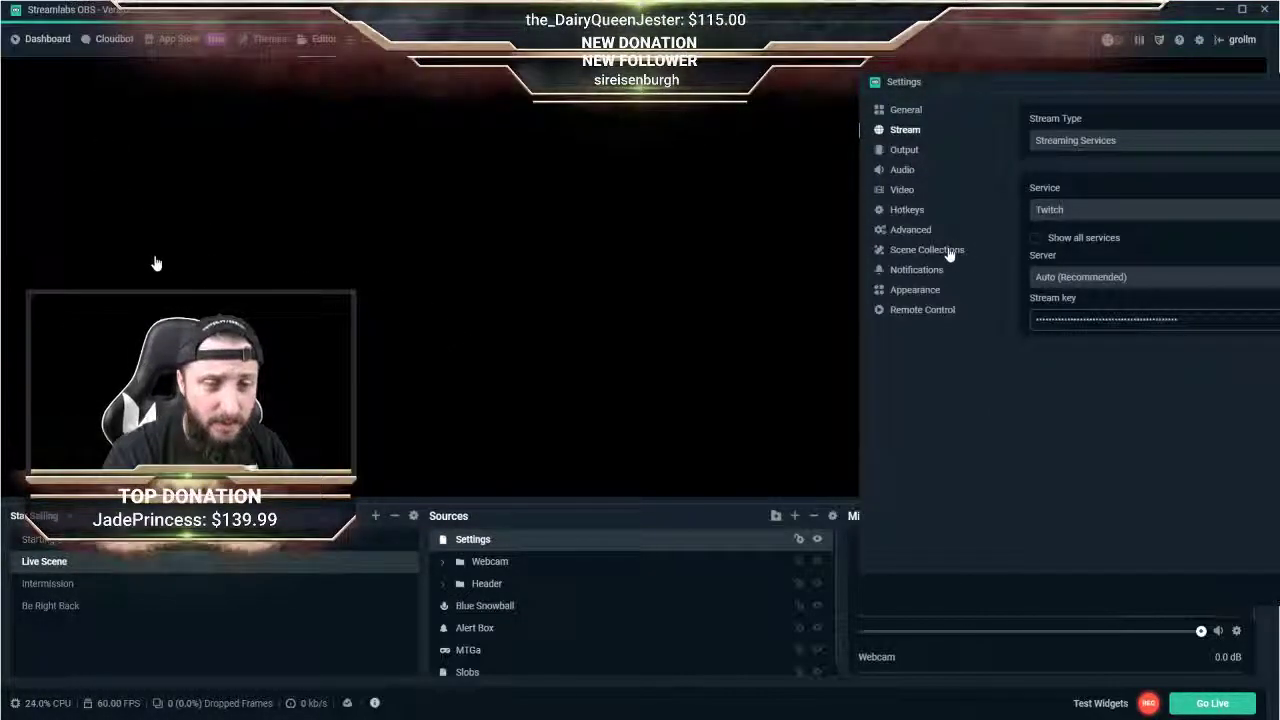
click(1167, 155)
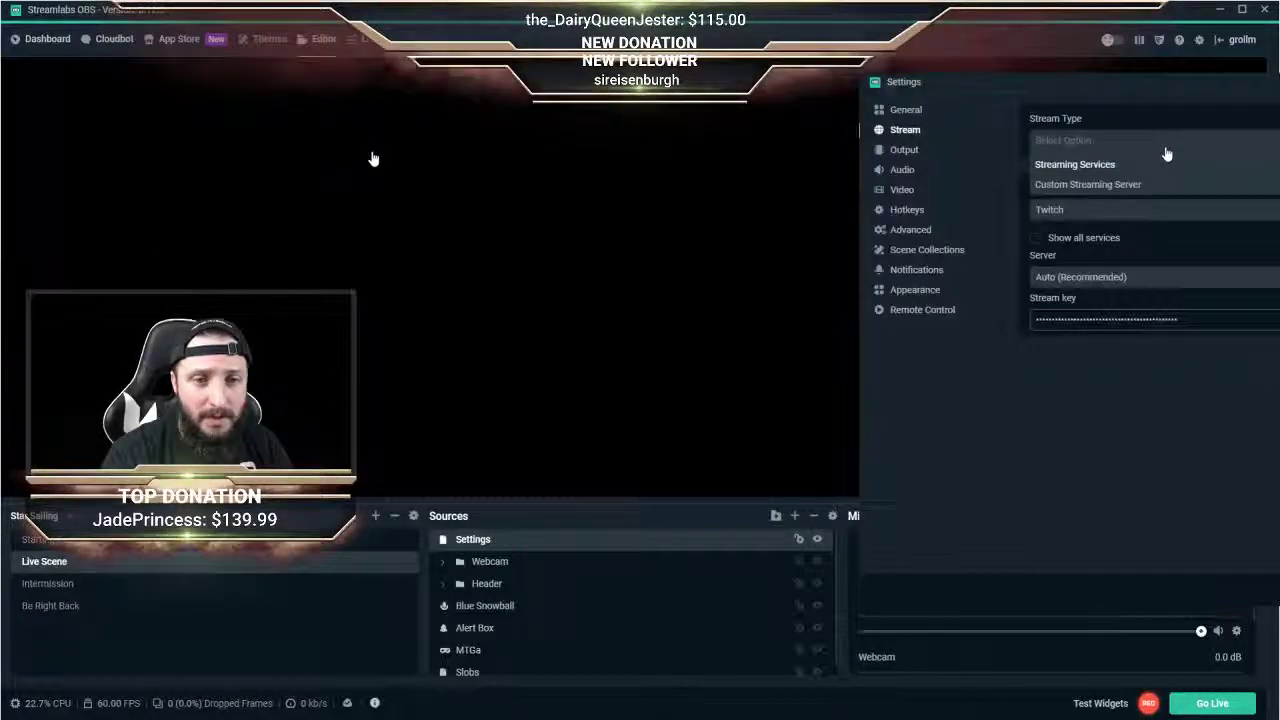
click(1075, 164)
click(1176, 210)
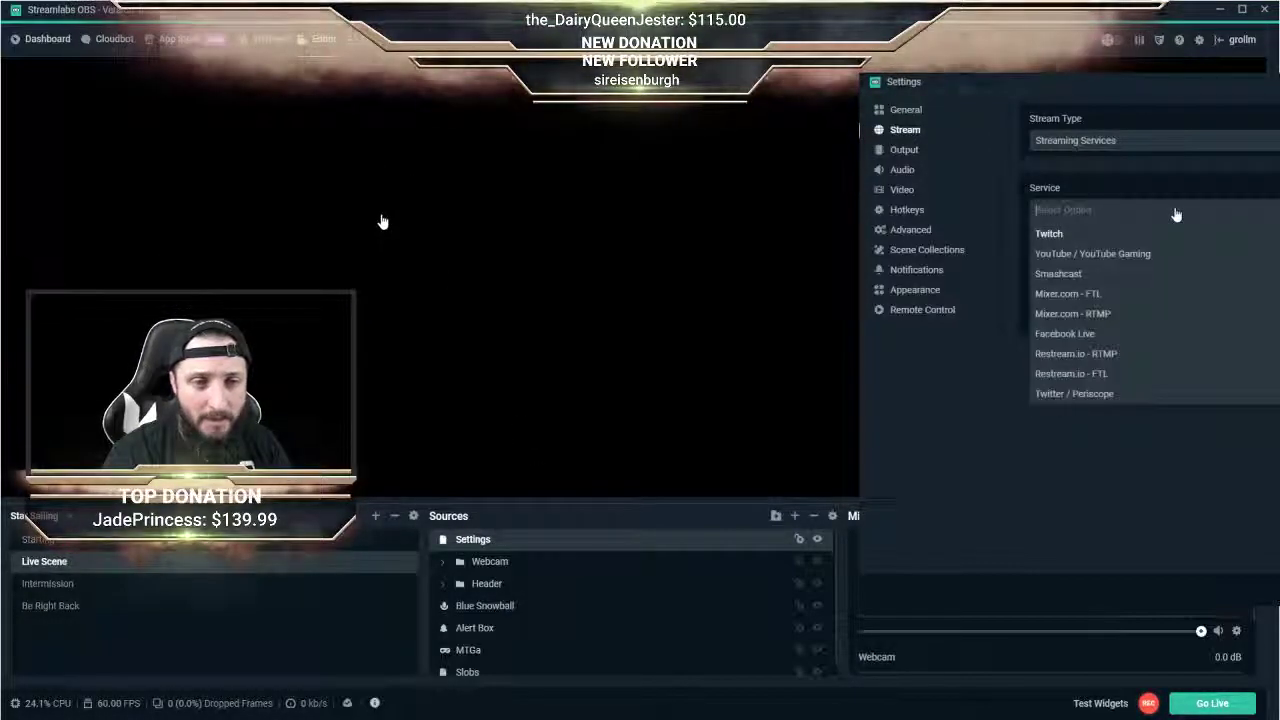
click(1212, 199)
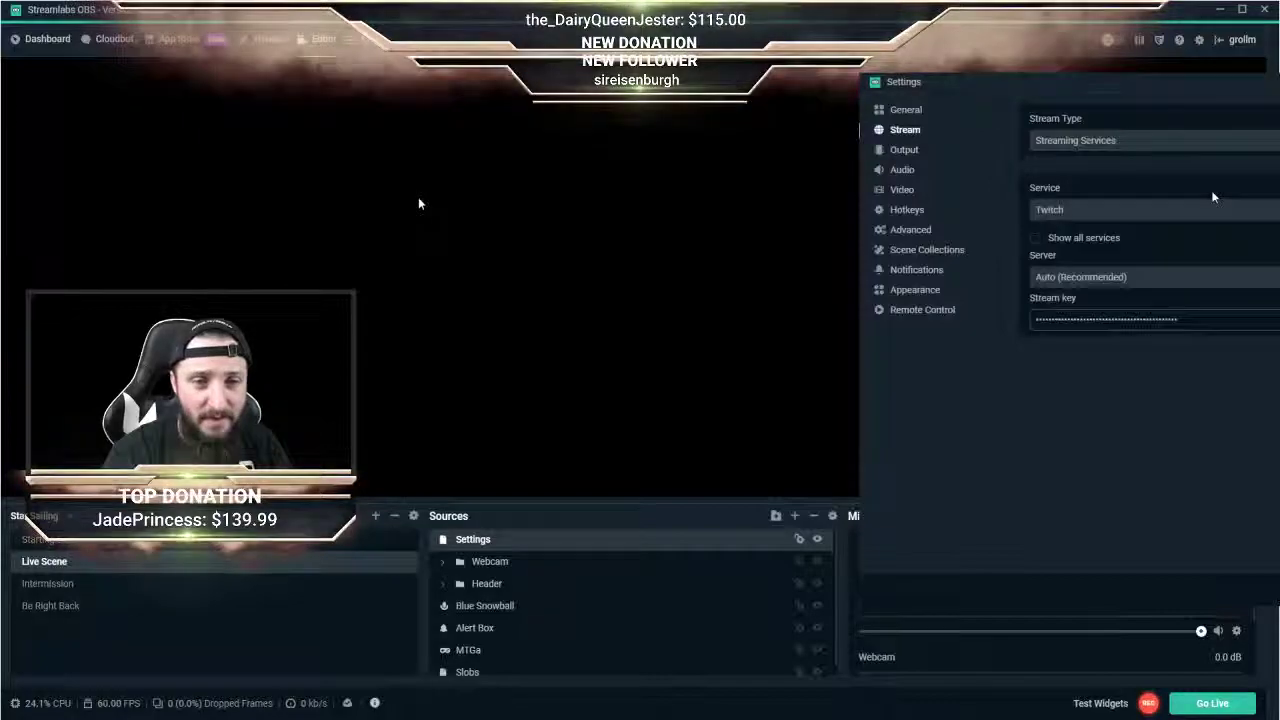
click(1145, 211)
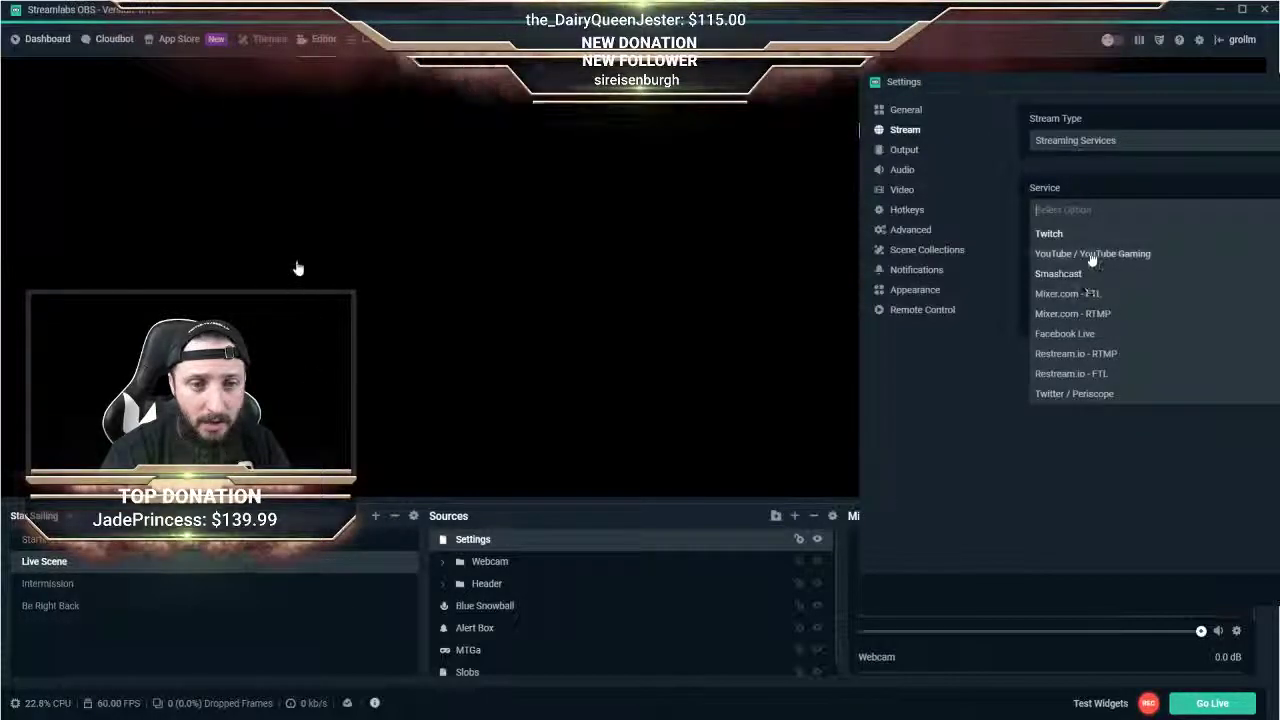
click(1176, 503)
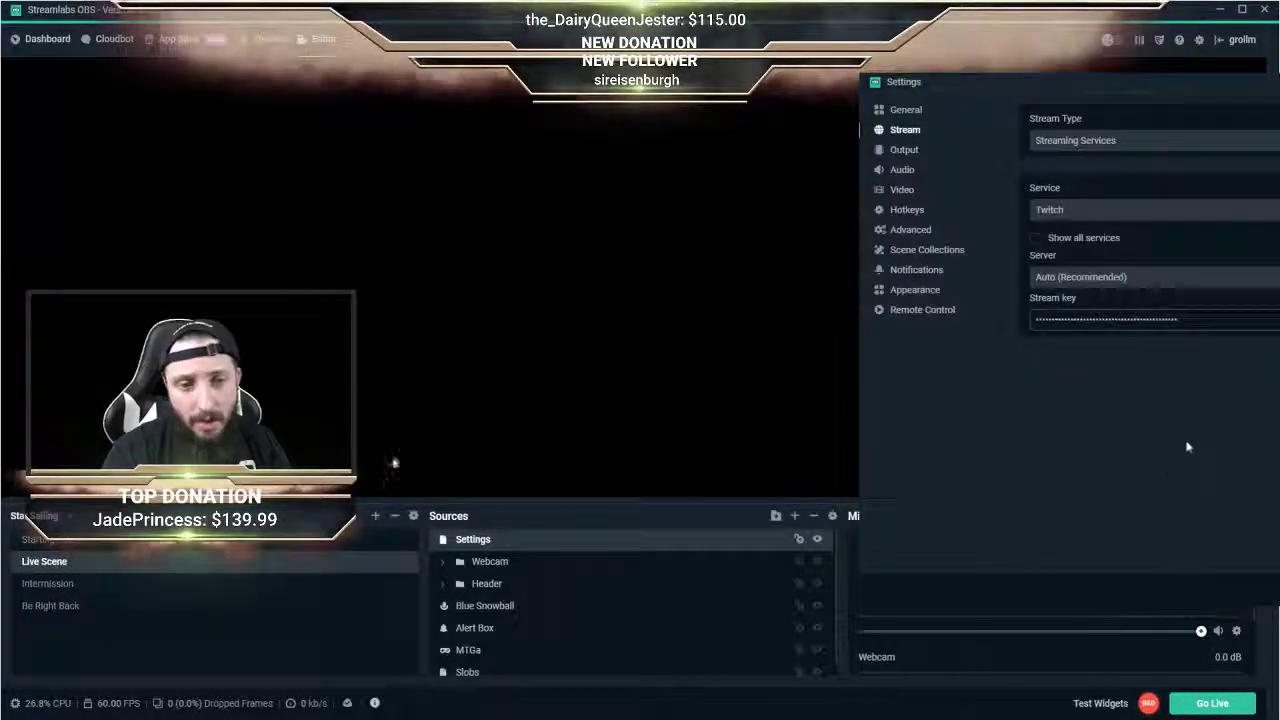
Check the server choices in the Stream settings, and review the streaming and recording options in the Output settings.
click(1157, 277)
click(982, 383)
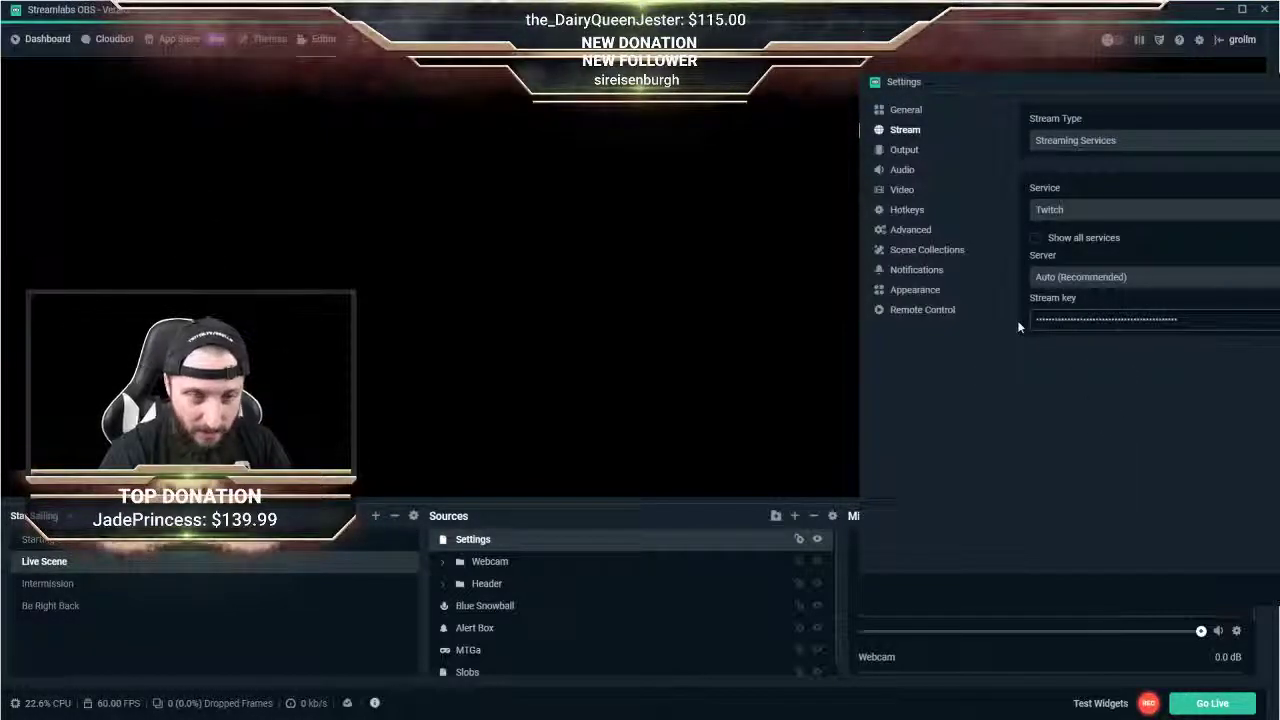
click(913, 155)
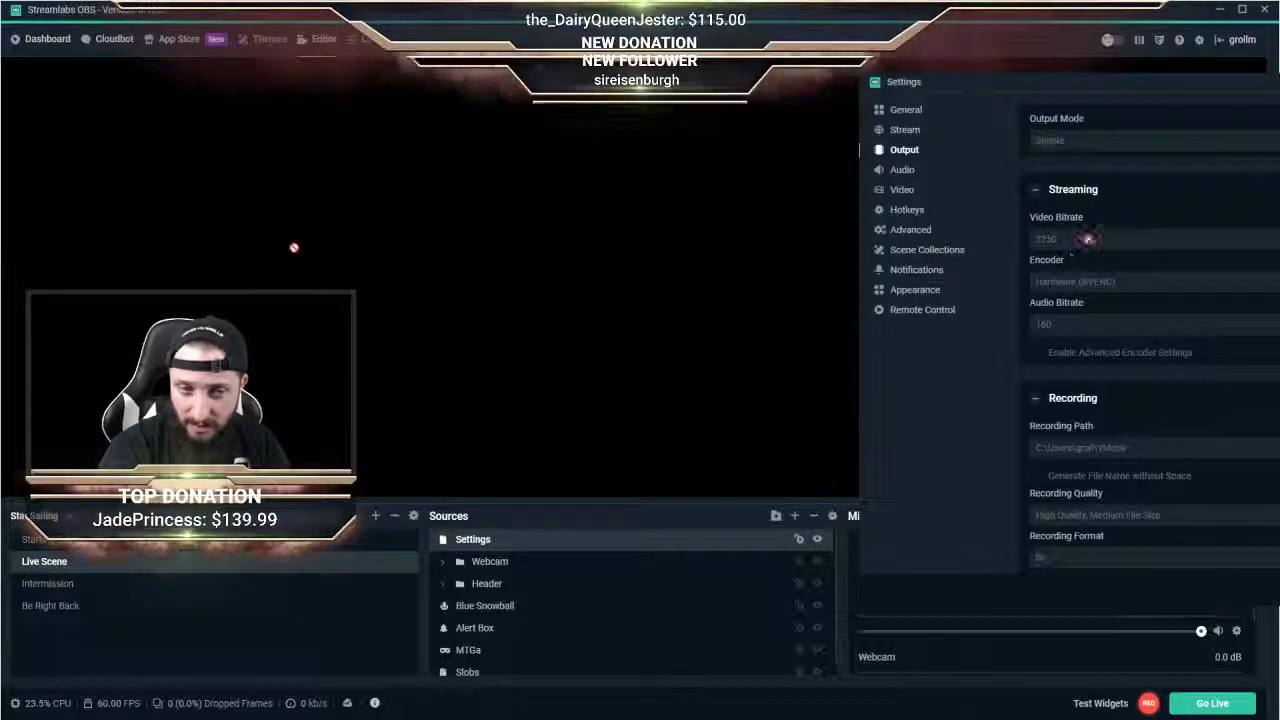
scroll(1148, 230, down, 3)
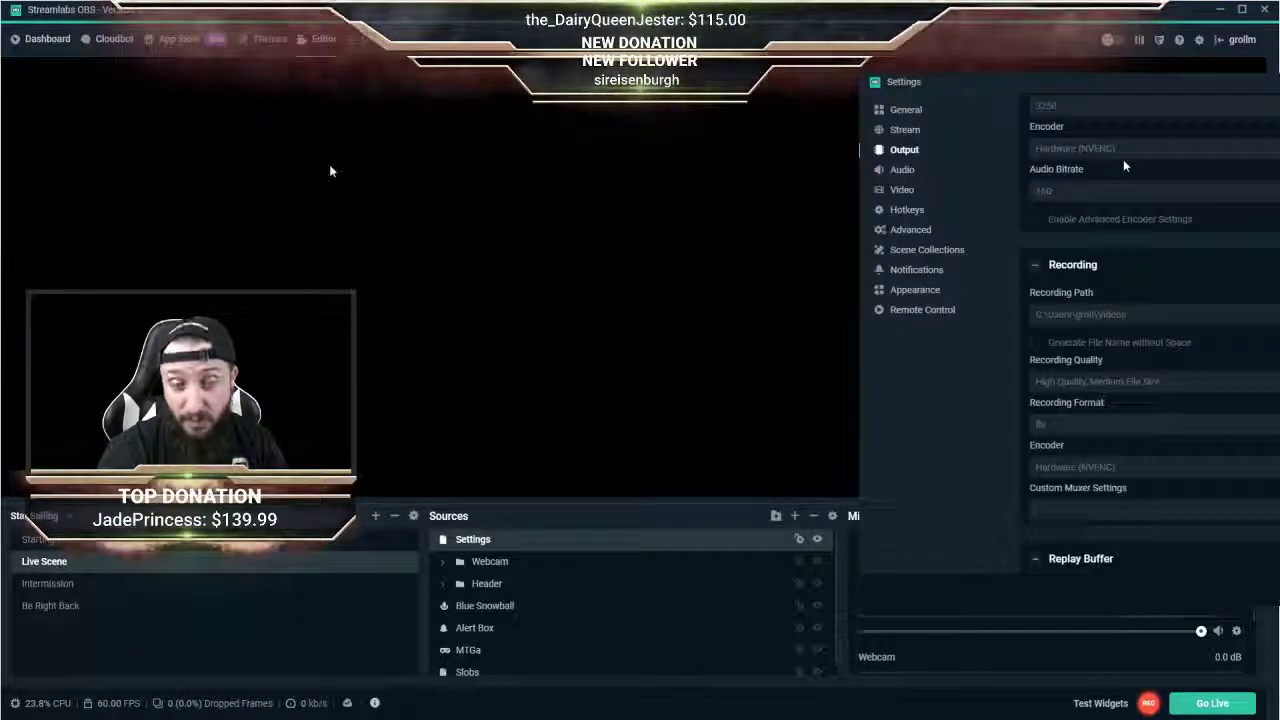
scroll(1140, 174, down, 1)
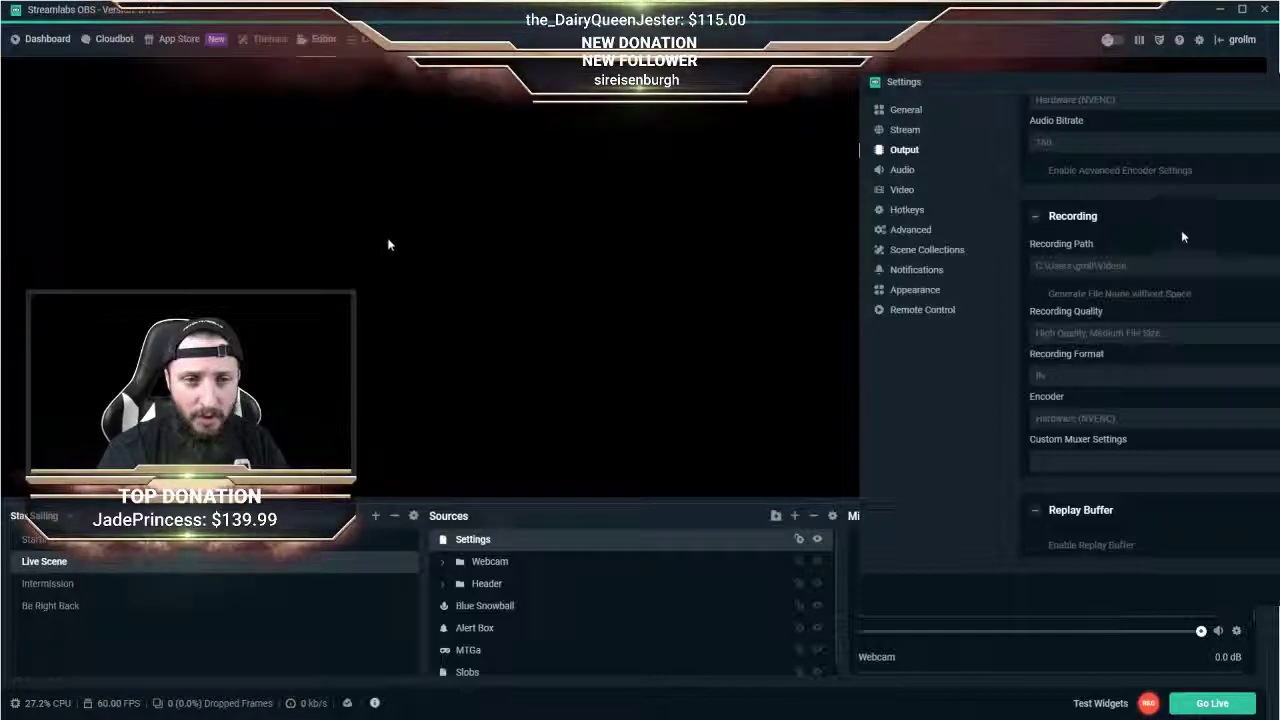
scroll(1147, 178, up, 2)
scroll(1201, 213, down, 1)
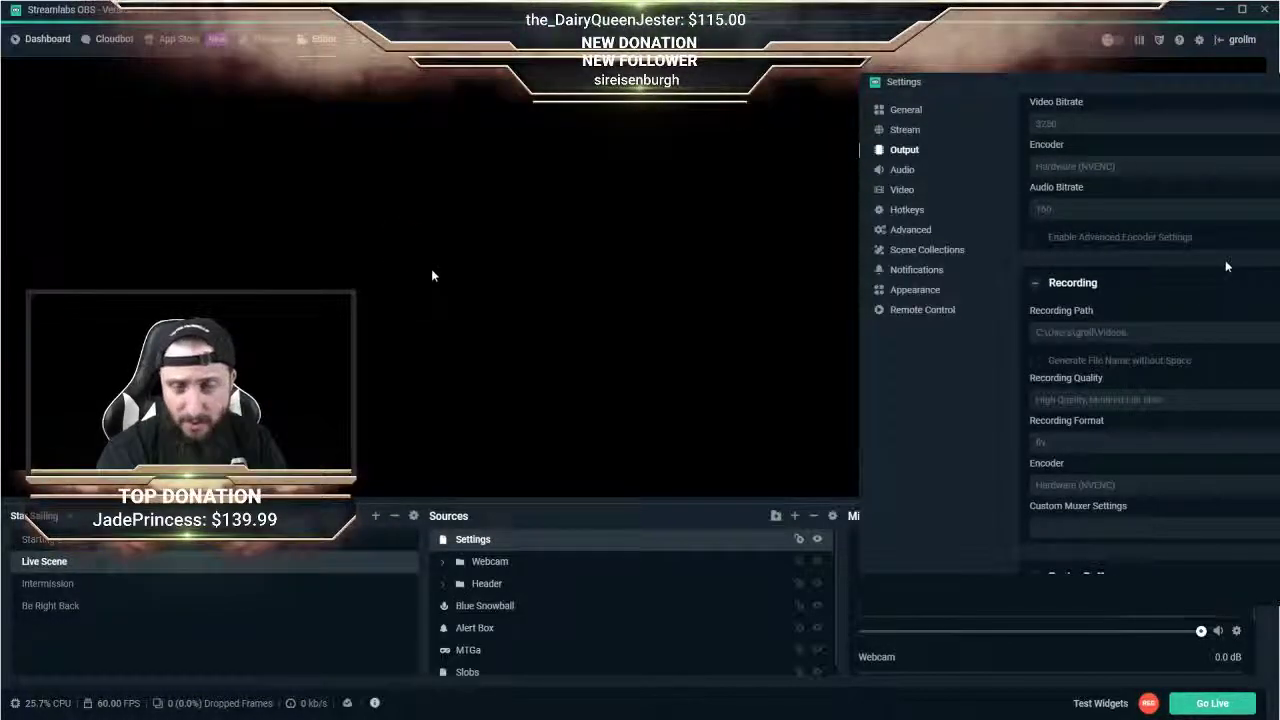
scroll(1246, 230, down, 2)
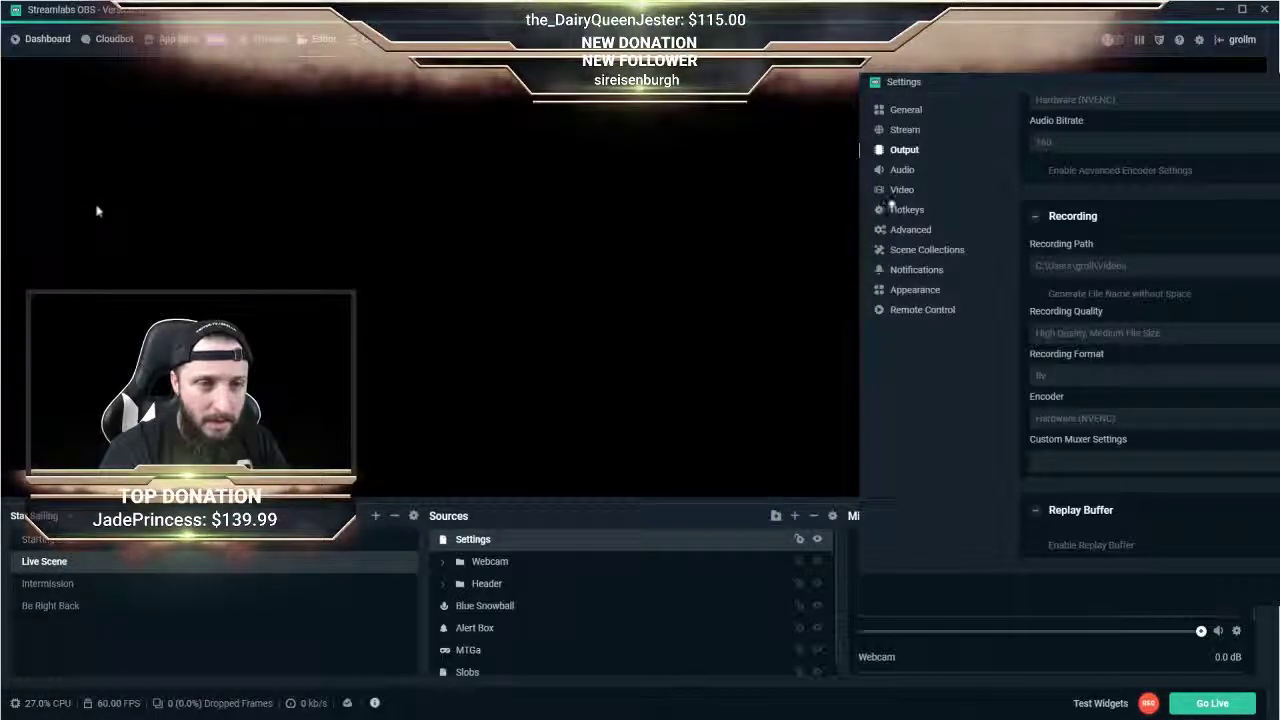
Review the Audio device settings and the Video resolution and FPS settings.
click(903, 171)
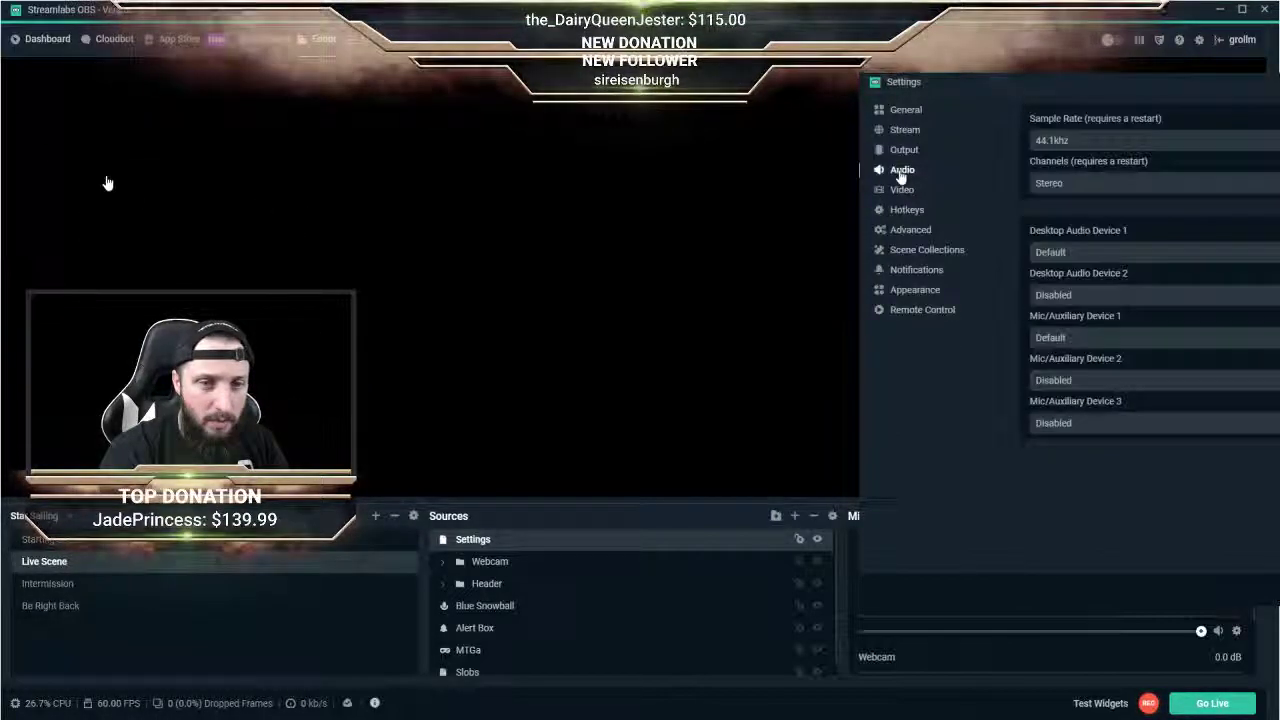
click(901, 190)
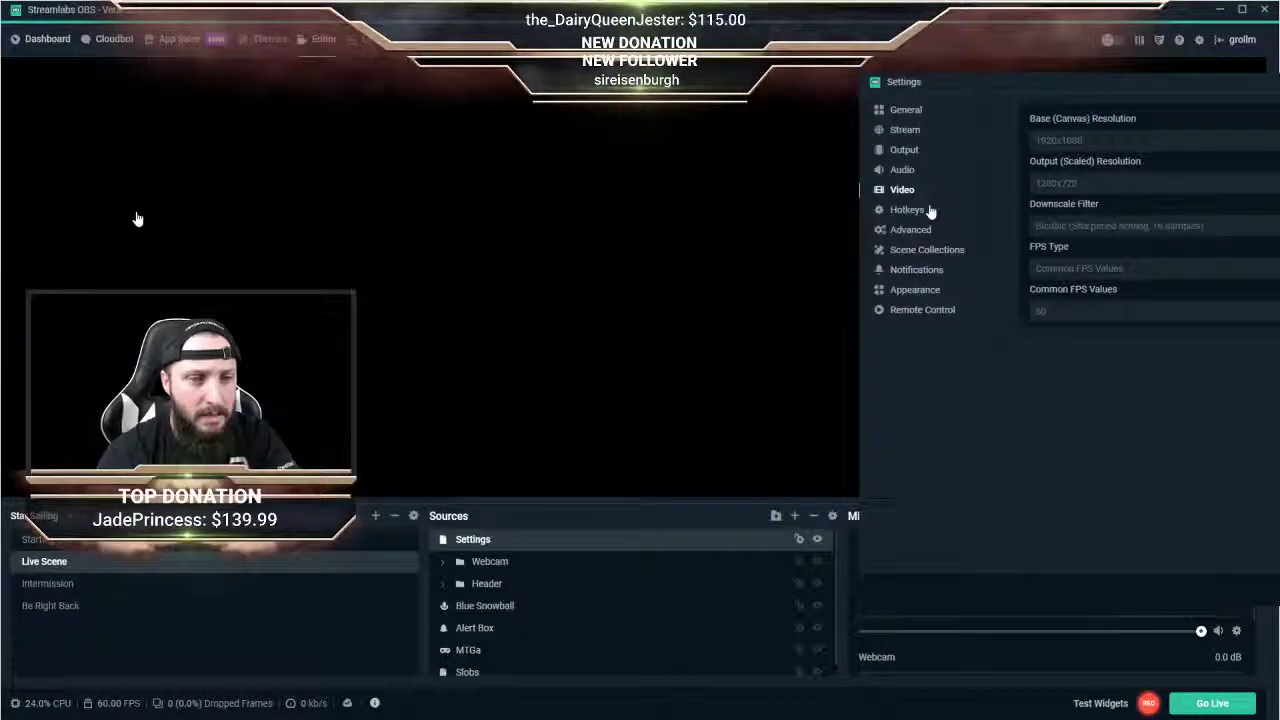
Open the Advanced settings and examine the process priority options, keeping High.
click(911, 232)
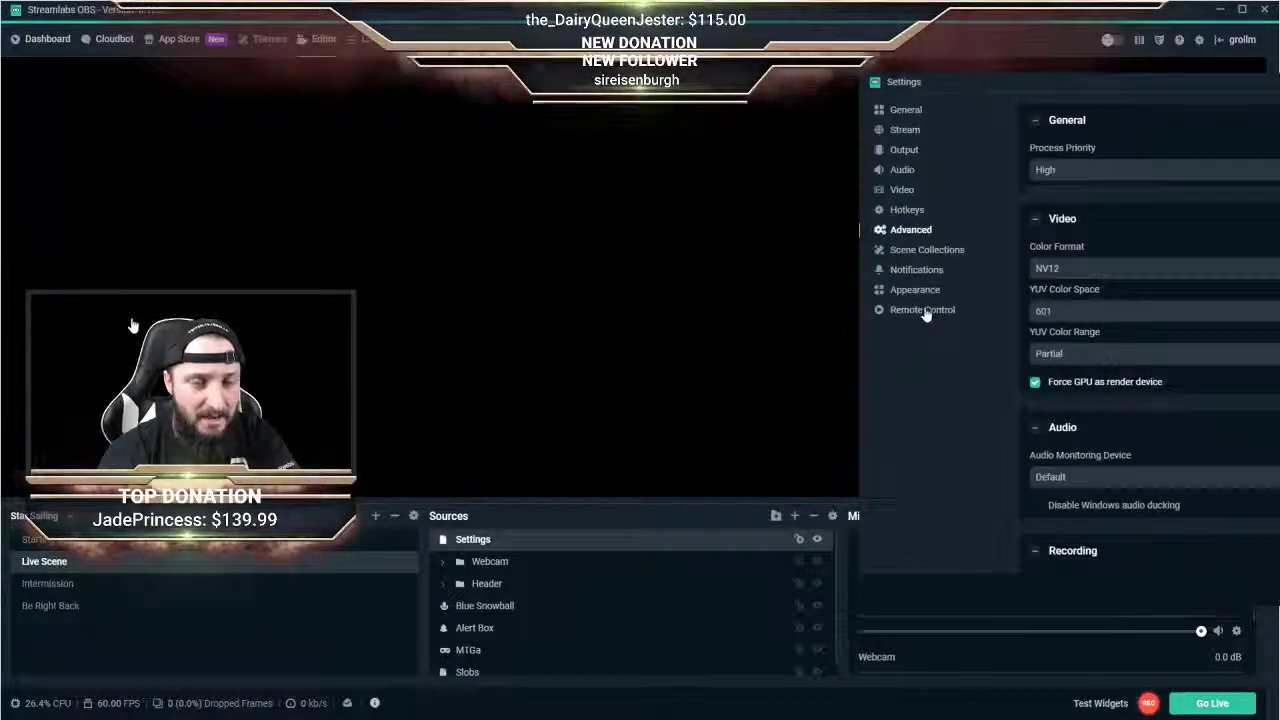
click(1150, 172)
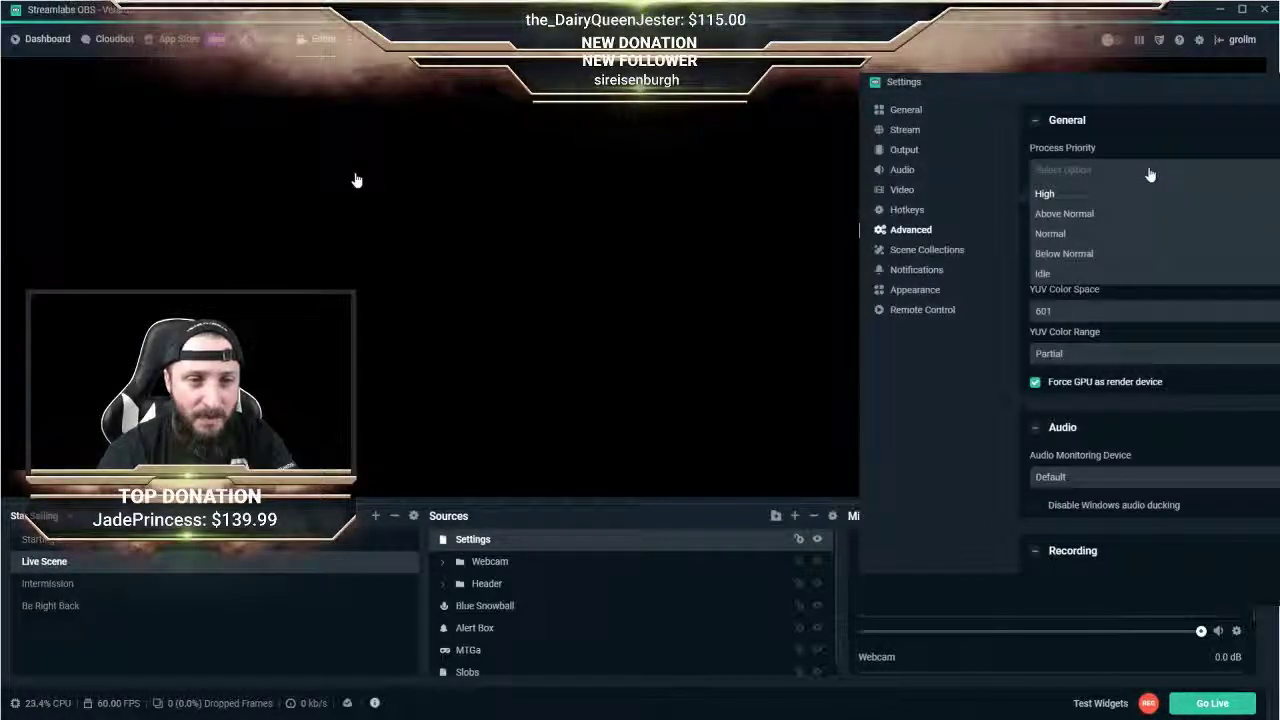
click(1153, 172)
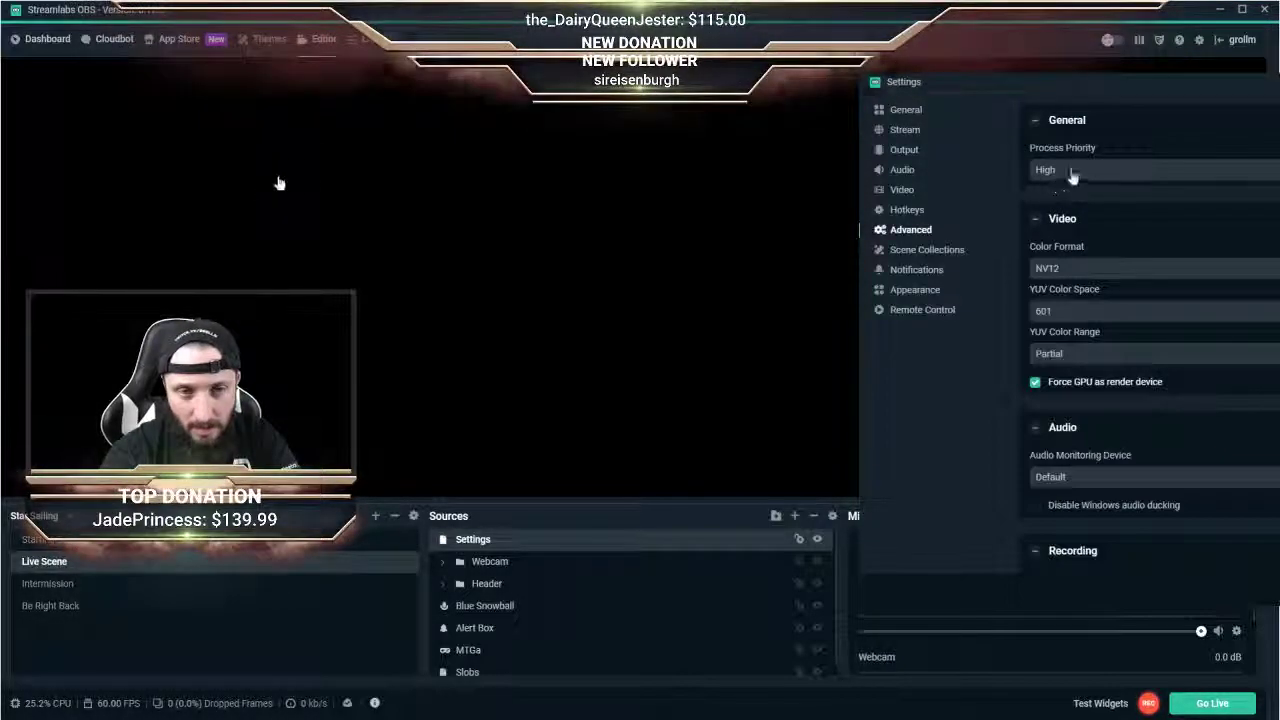
click(1110, 170)
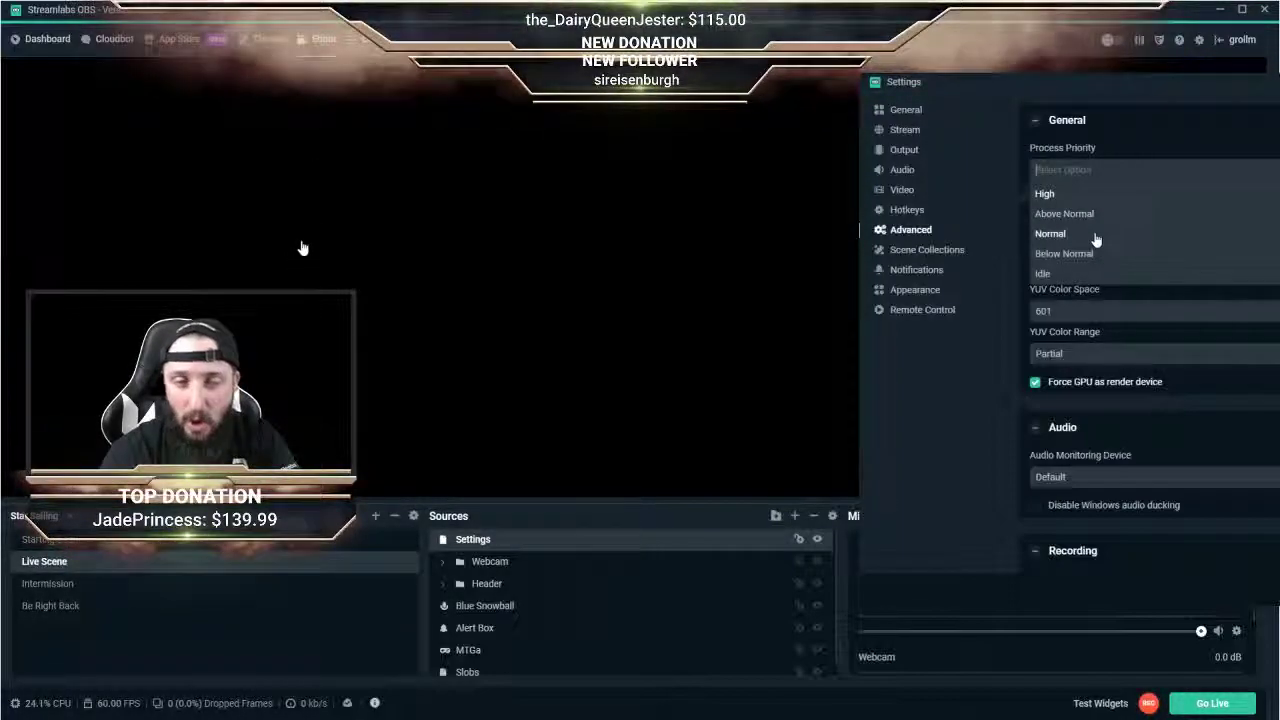
click(1130, 193)
click(1155, 126)
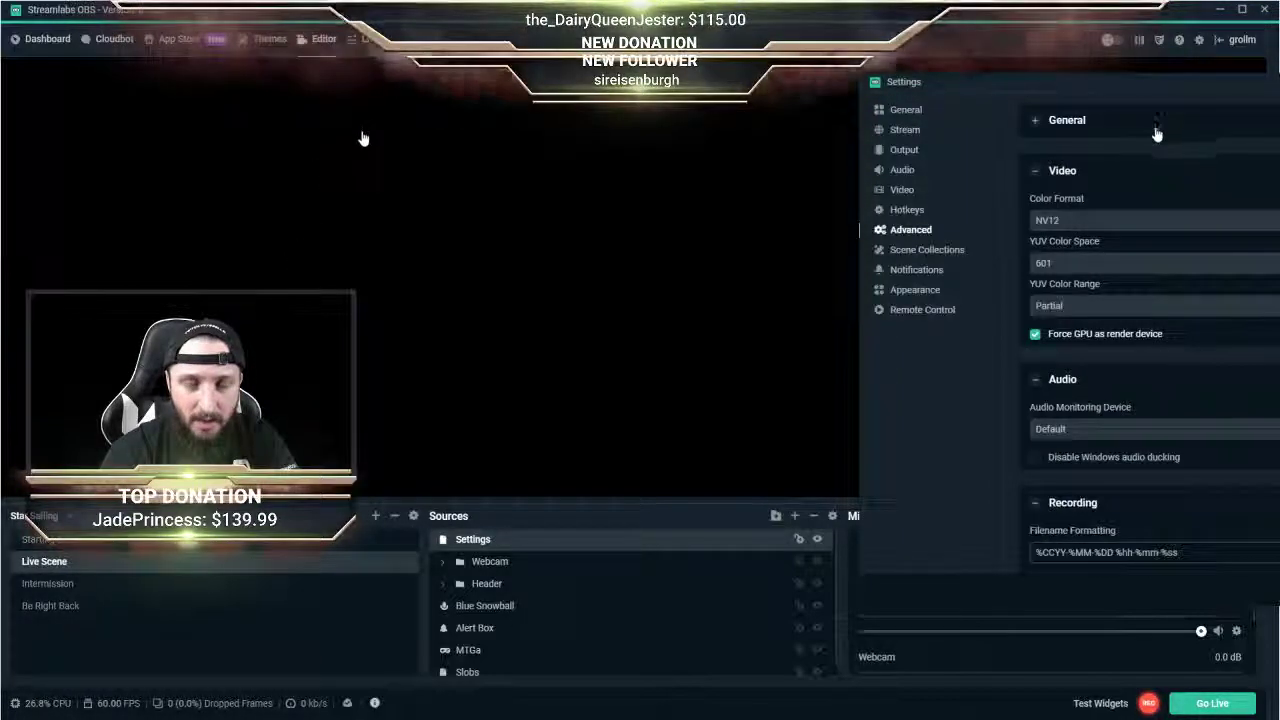
click(1052, 124)
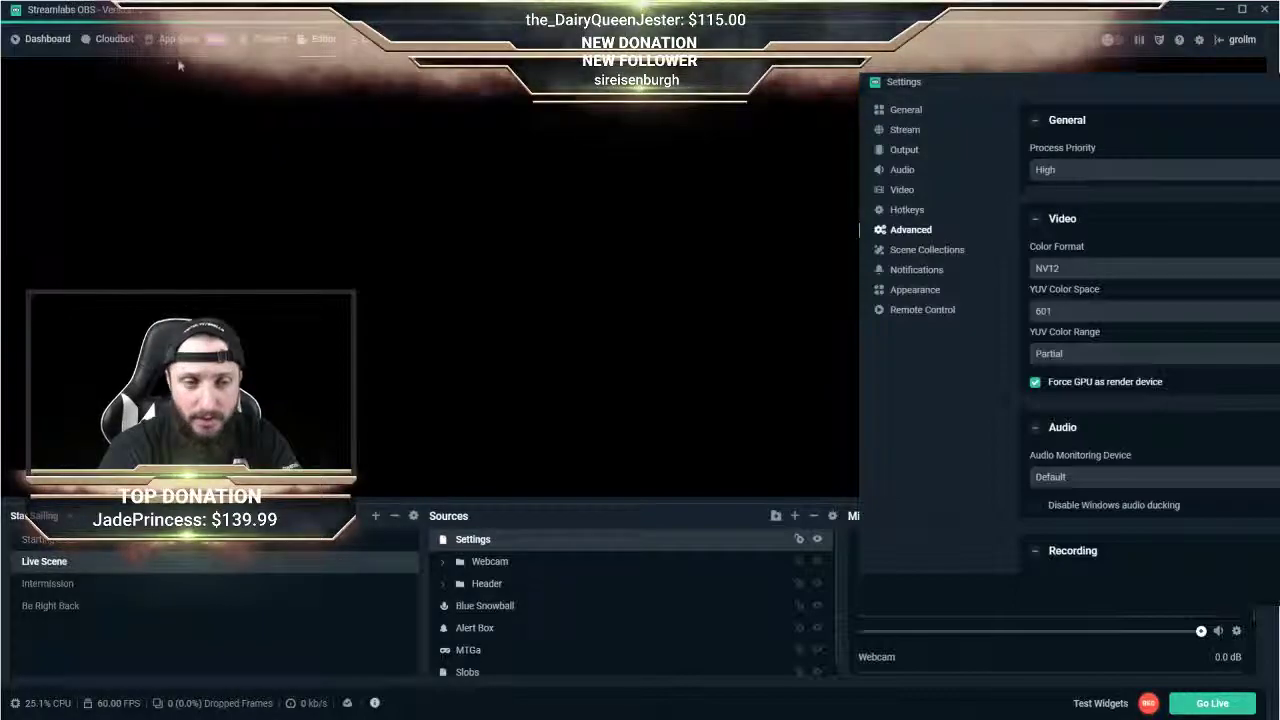
Examine the Advanced video options, keeping color format NV12, YUV color space 601 and YUV color range Partial.
click(1120, 271)
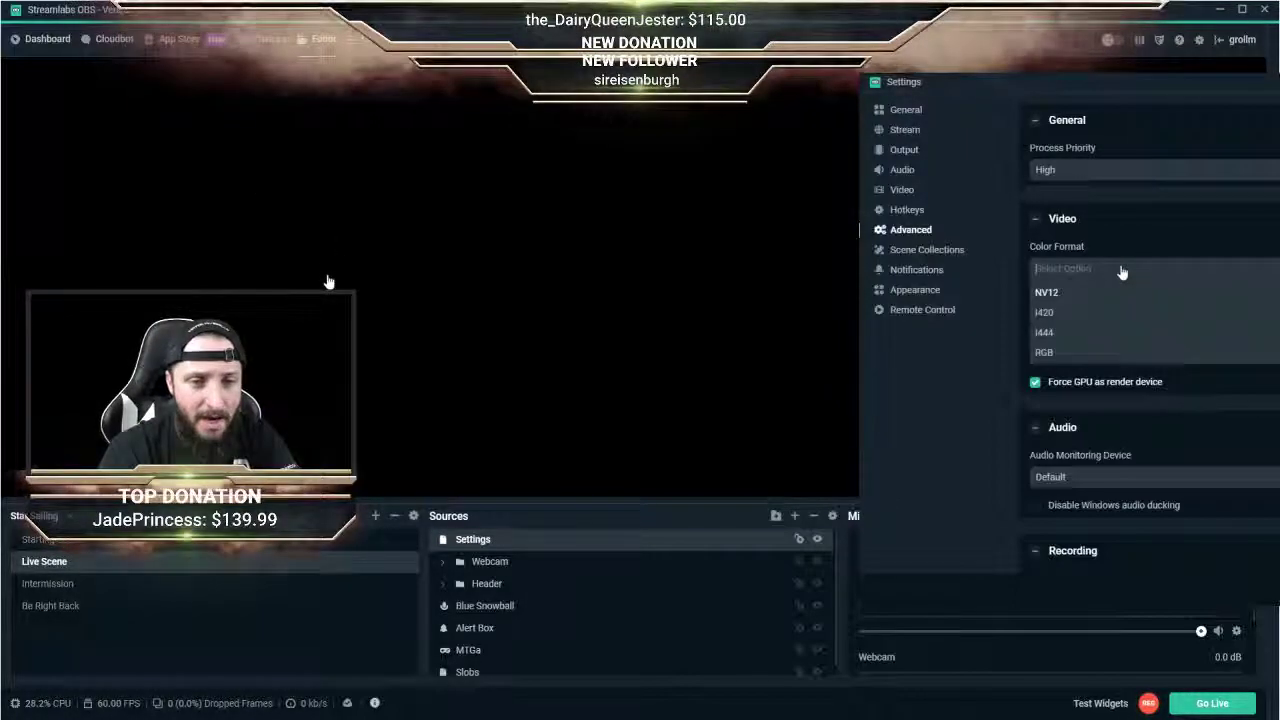
scroll(1155, 318, down, 2)
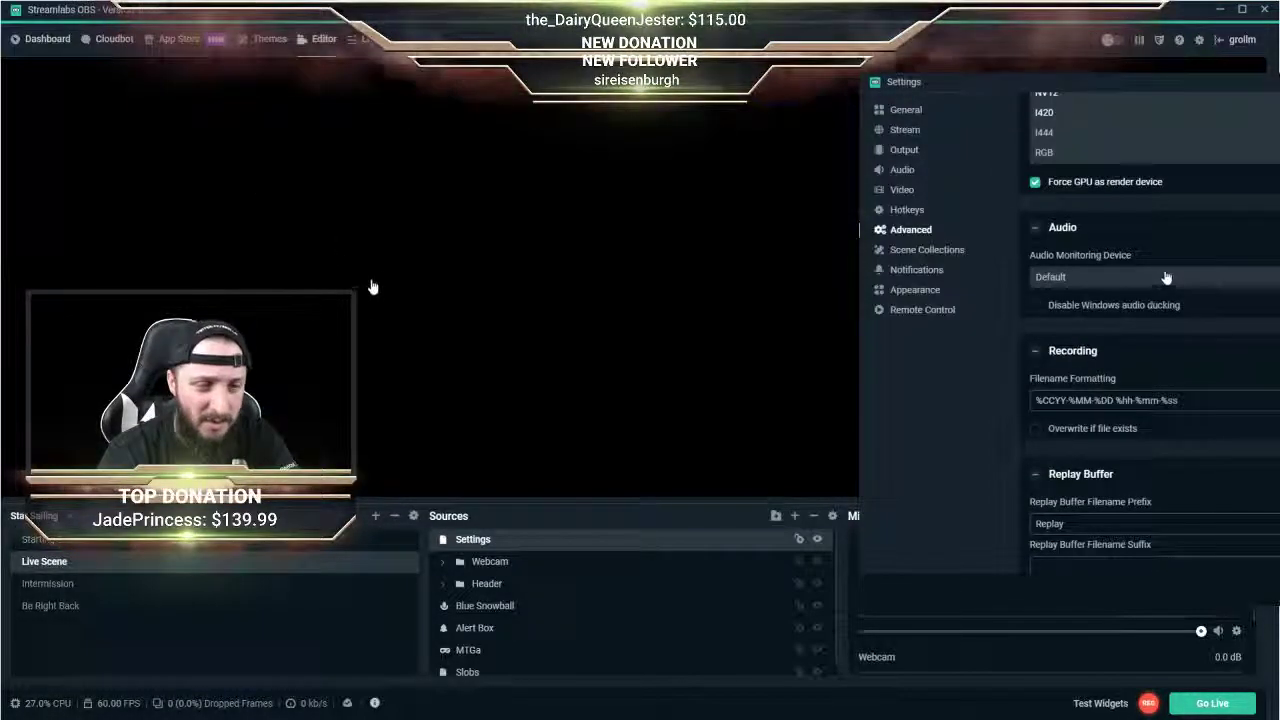
scroll(1167, 279, up, 2)
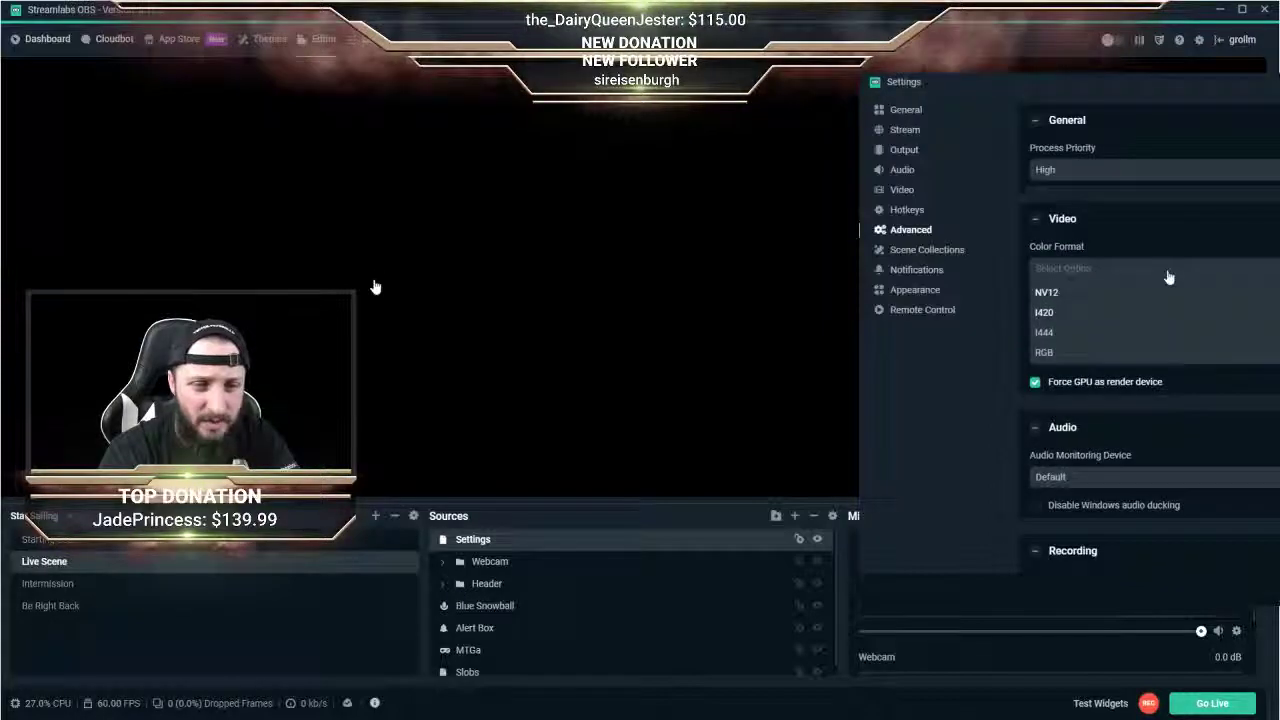
click(1046, 292)
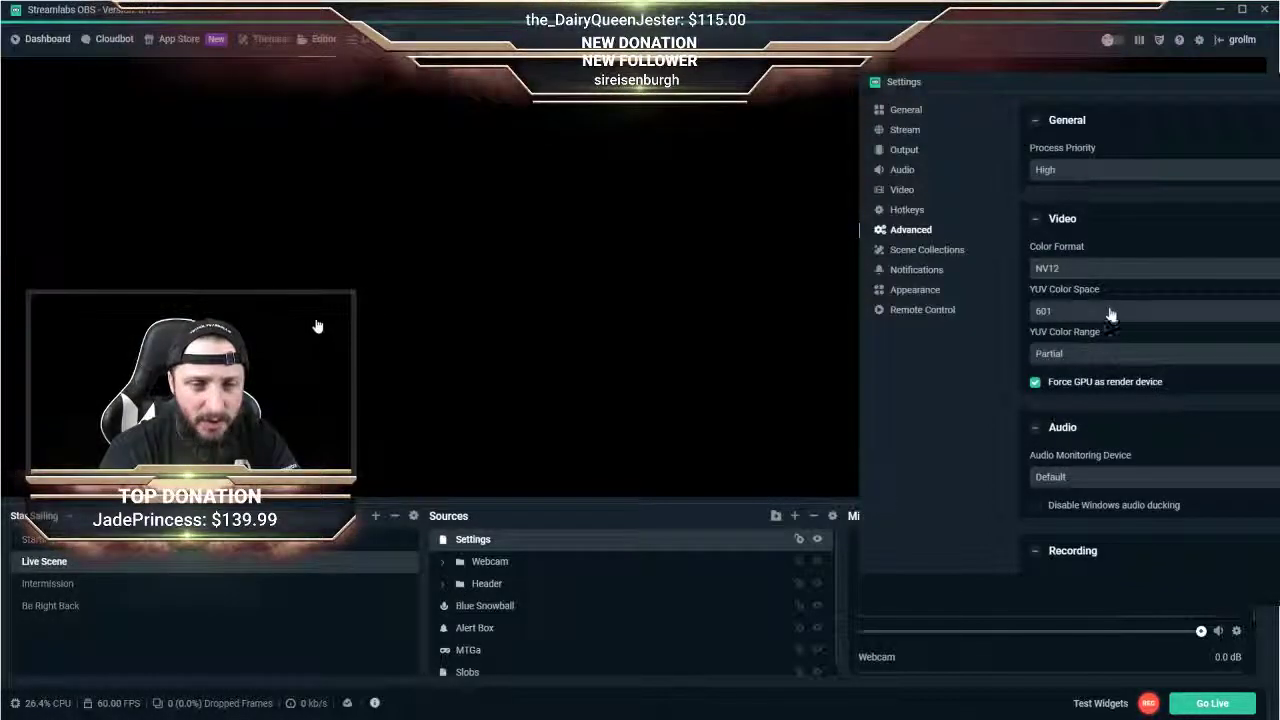
click(1112, 316)
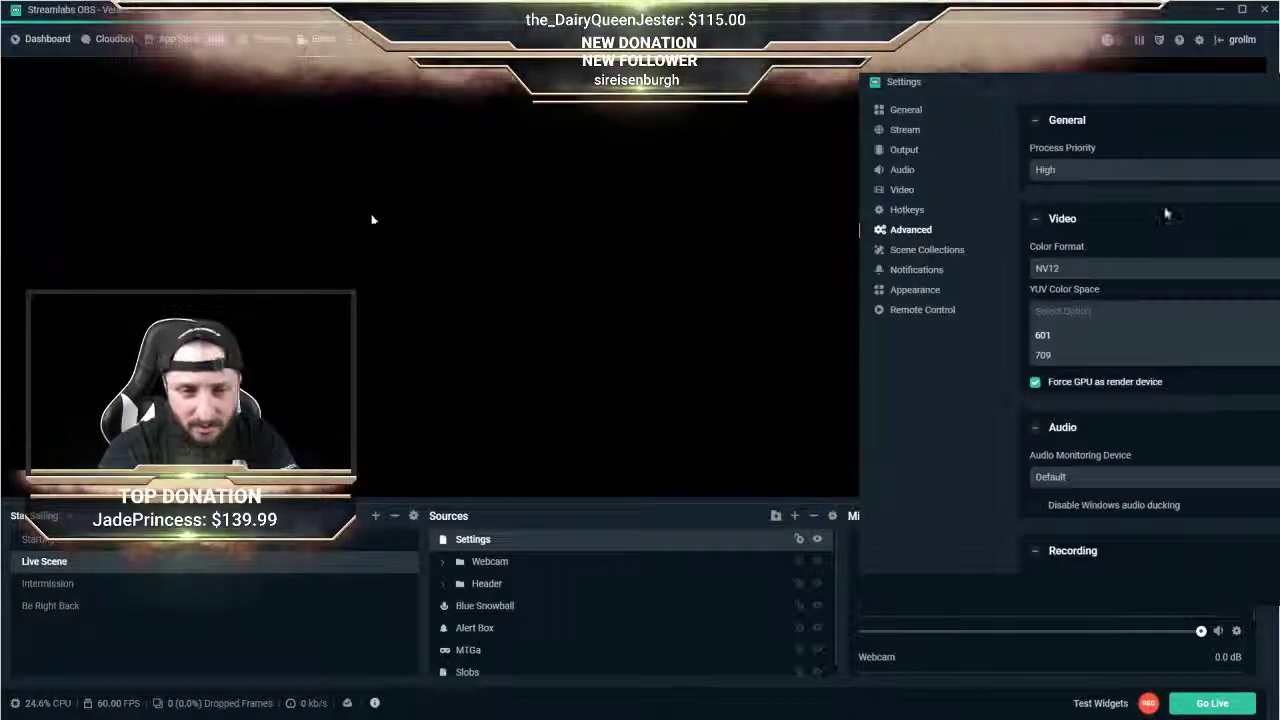
click(1105, 335)
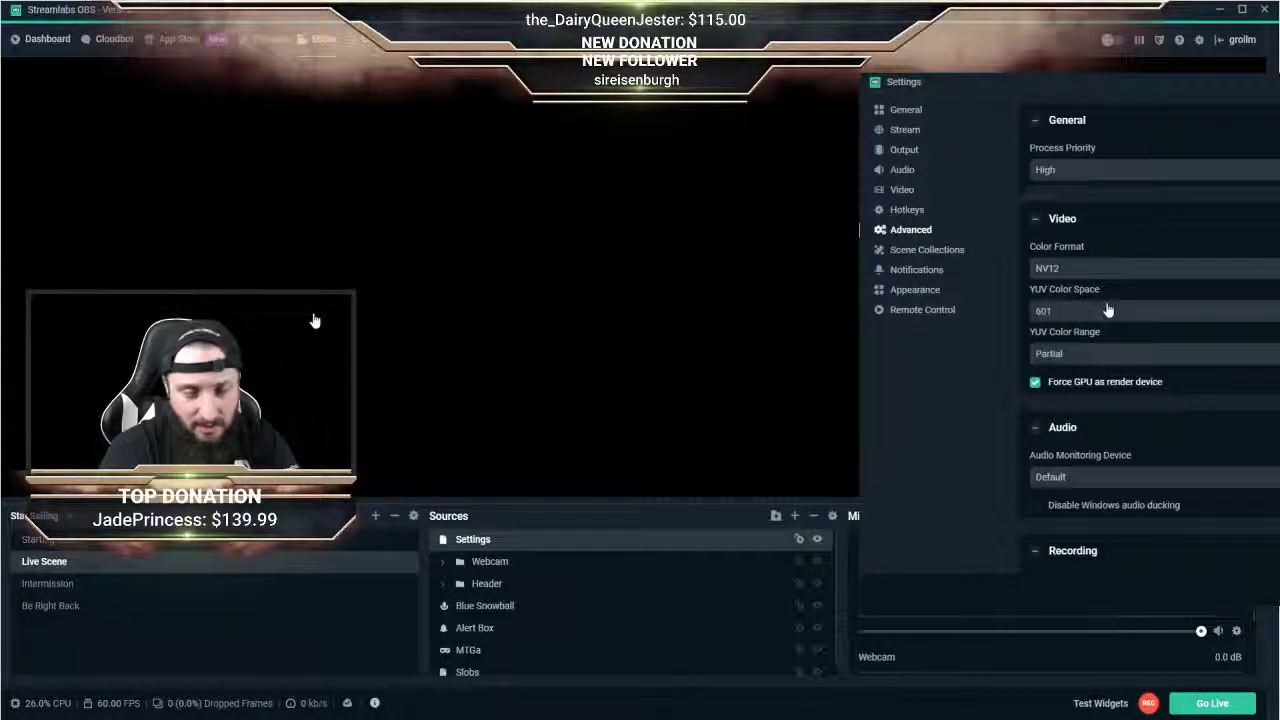
click(1105, 353)
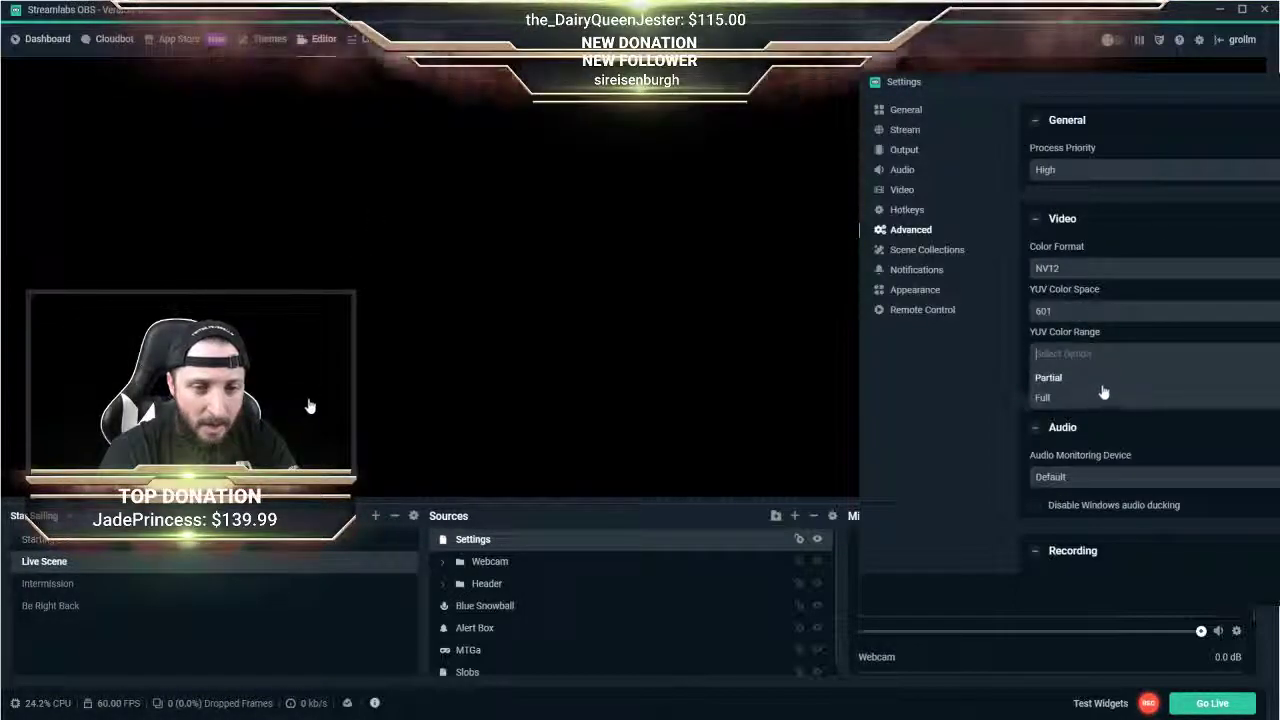
click(1101, 395)
Look through the remaining Advanced settings, including recording, replay buffer, stream delay, automatic reconnect and network options.
scroll(1221, 327, down, 5)
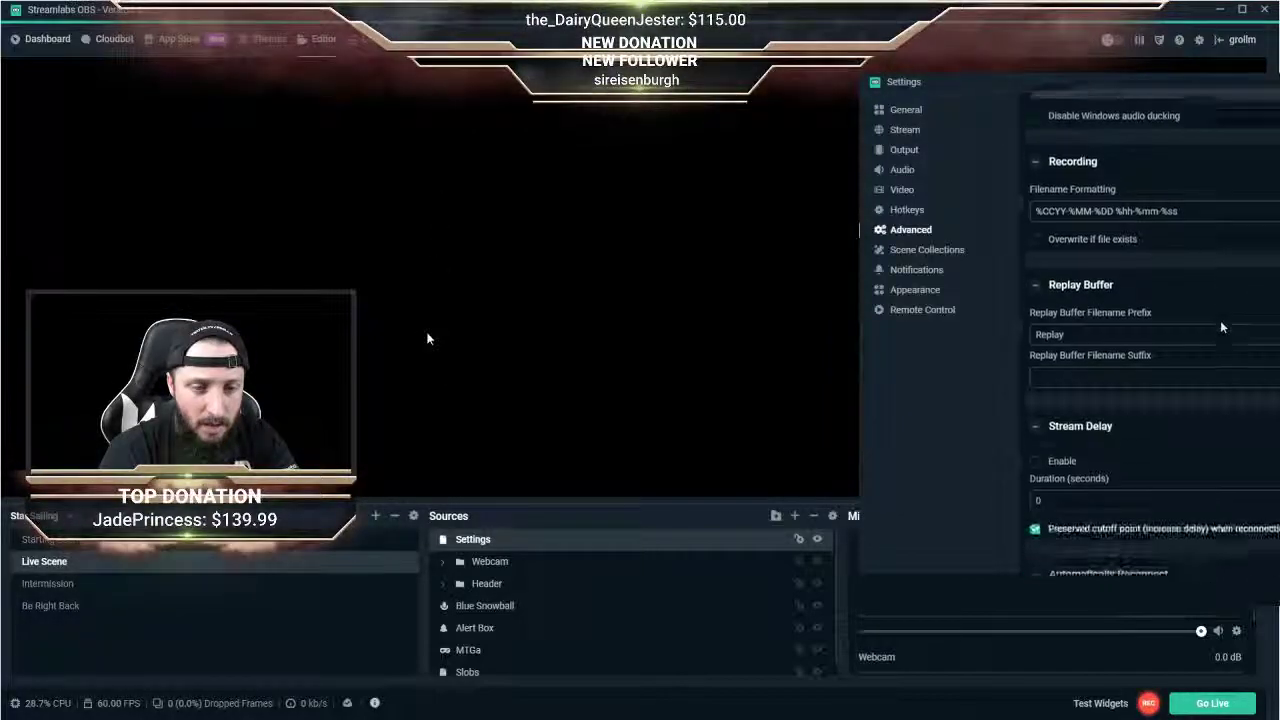
scroll(1221, 327, down, 8)
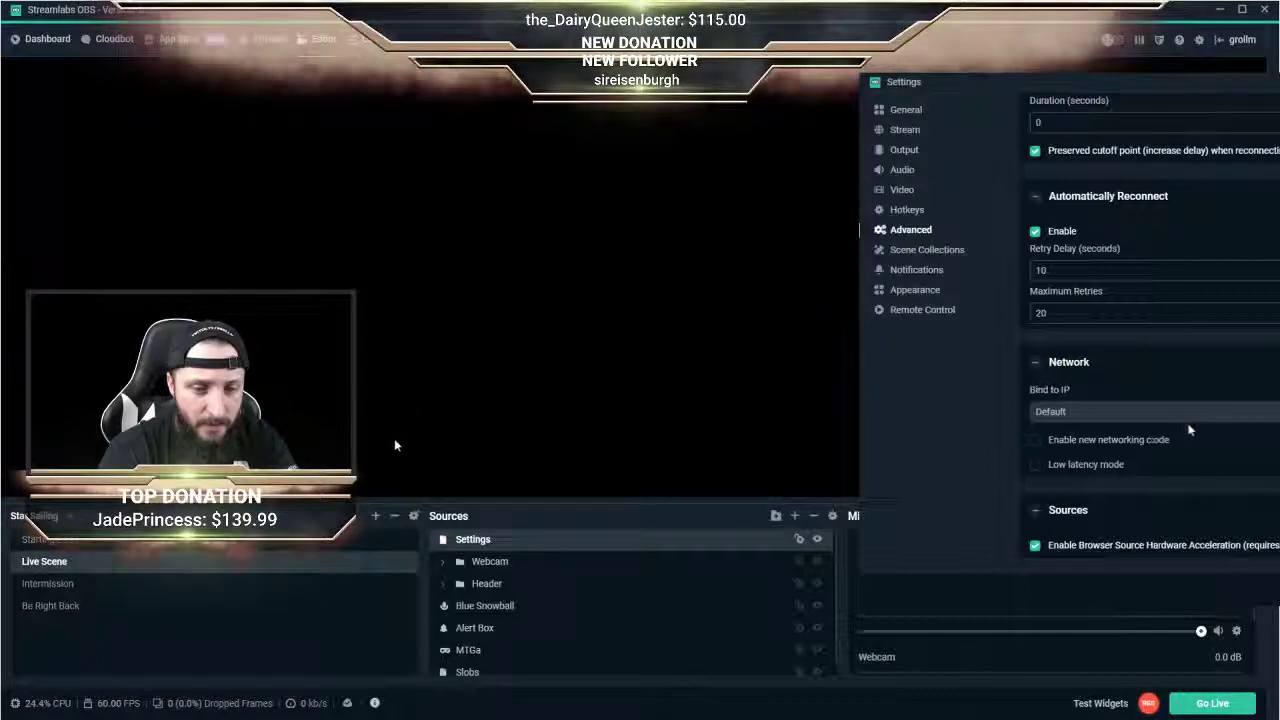
scroll(1184, 430, up, 10)
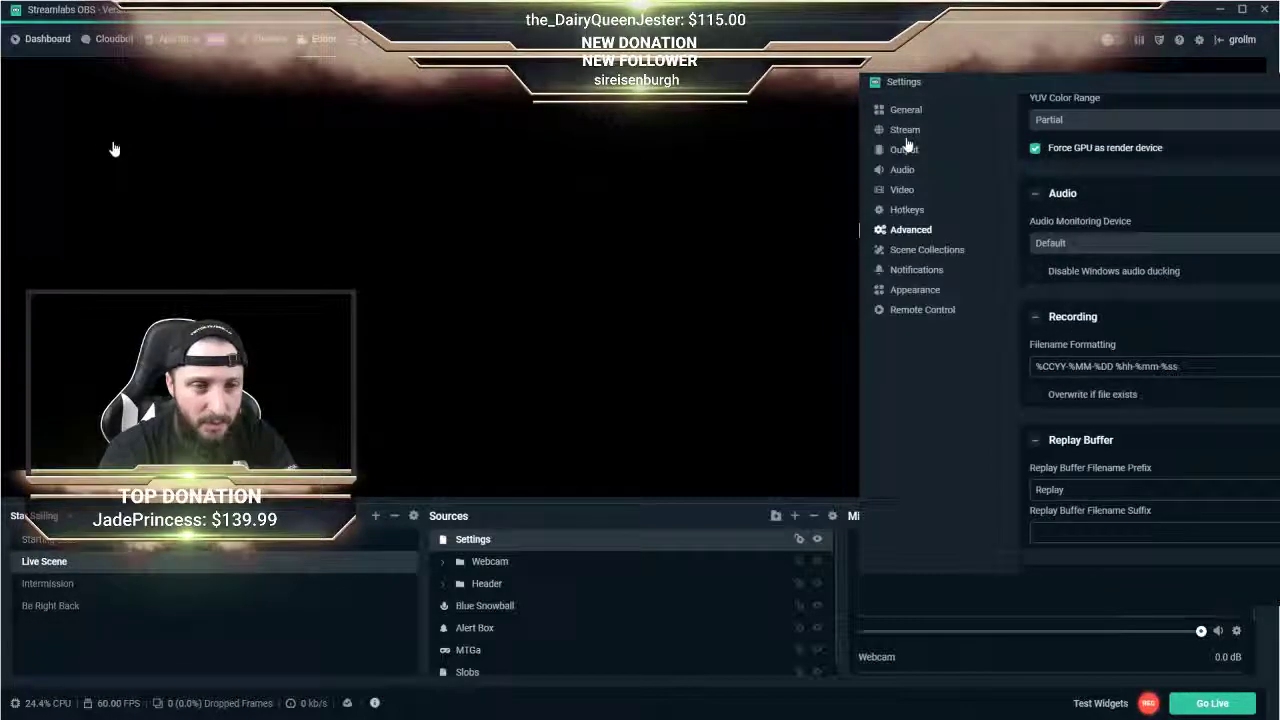
Review the Notifications, Appearance and Scene Collections settings.
click(924, 271)
click(921, 290)
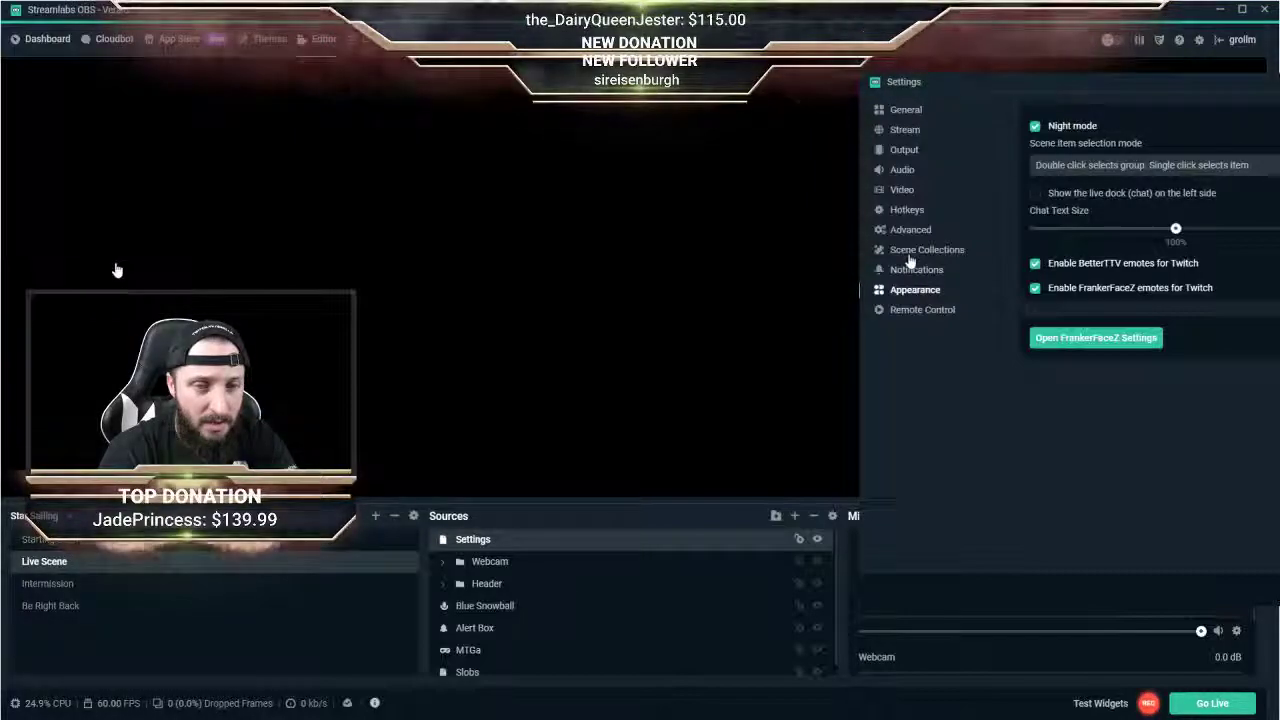
click(915, 251)
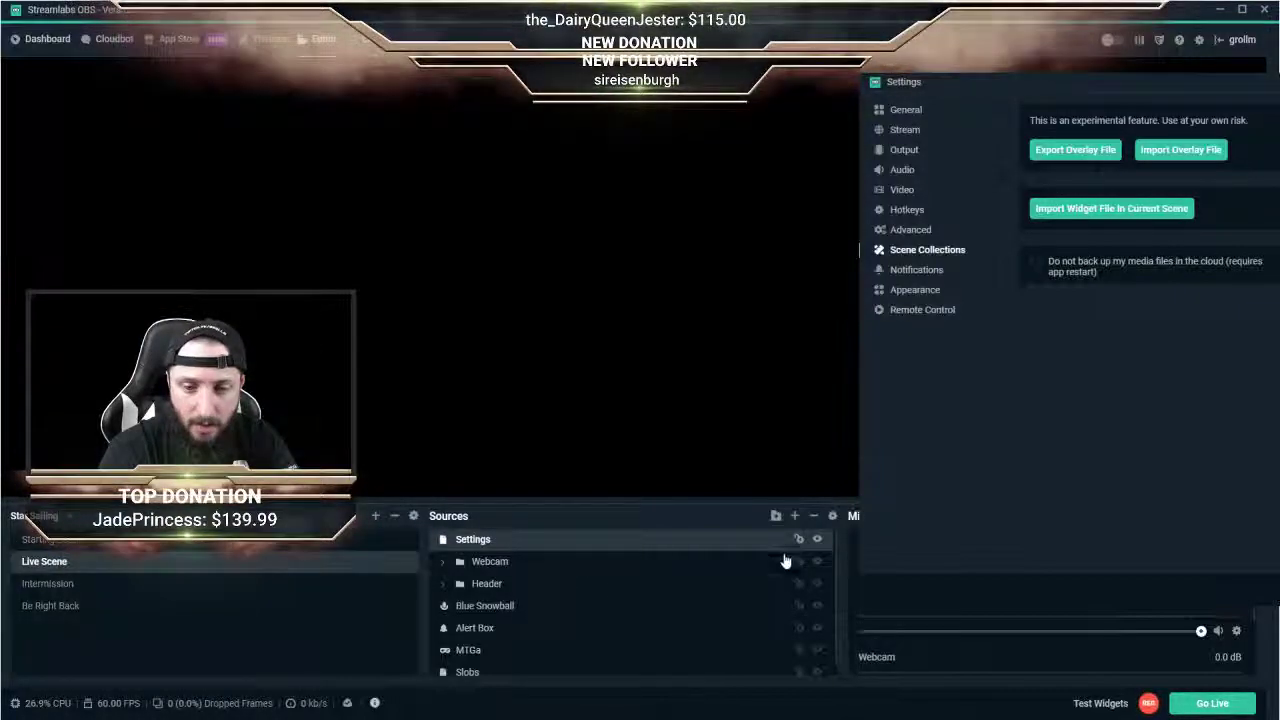
Hide the Settings source in the Live Scene.
click(816, 540)
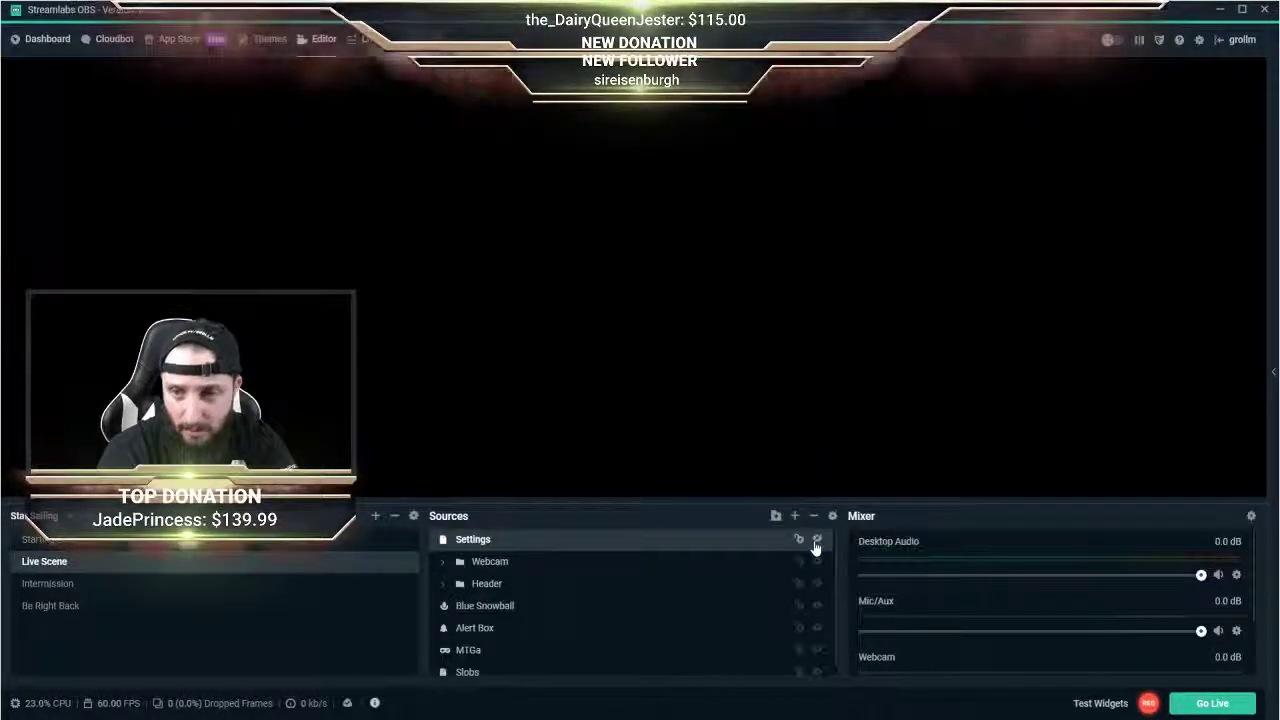